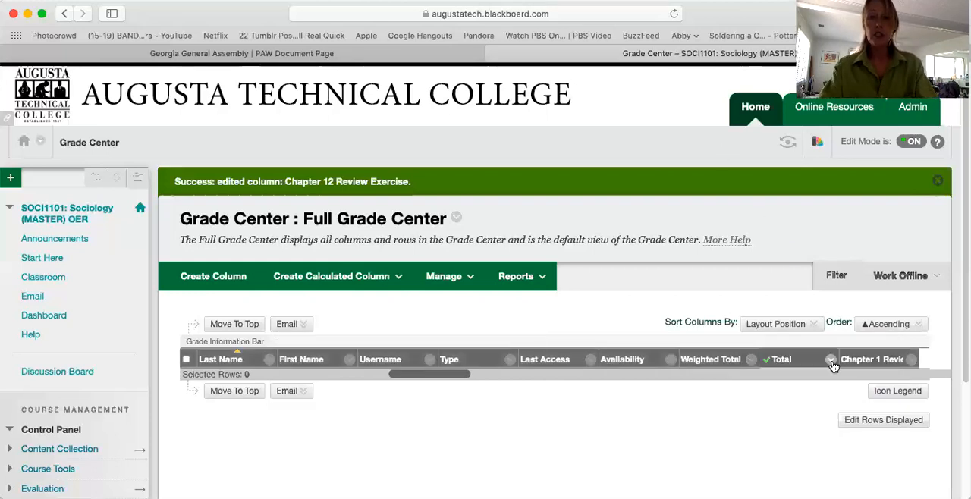
- Set the Weighted Total column as the external grade and permanently delete the Total column
{"action": "left_click", "coordinate": [748, 361]}
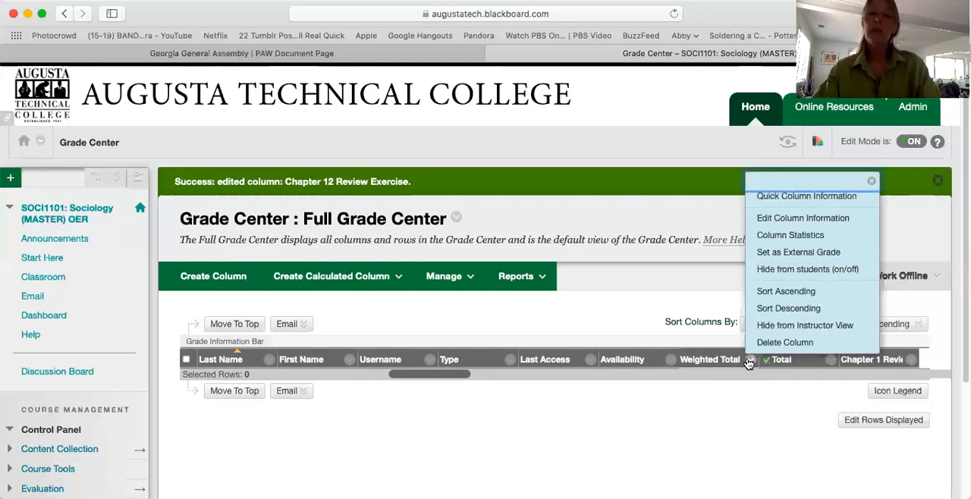
{"action": "left_click", "coordinate": [788, 253]}
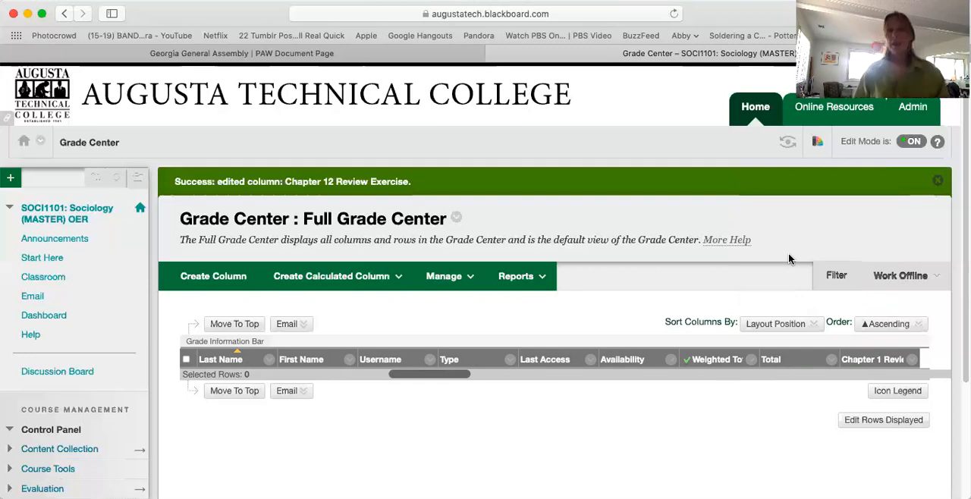
{"action": "left_click", "coordinate": [831, 361]}
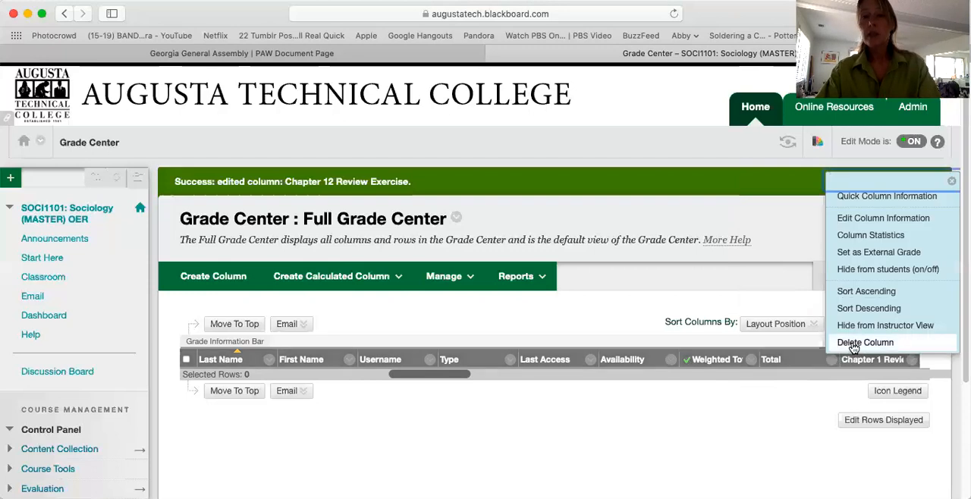
{"action": "left_click", "coordinate": [853, 345]}
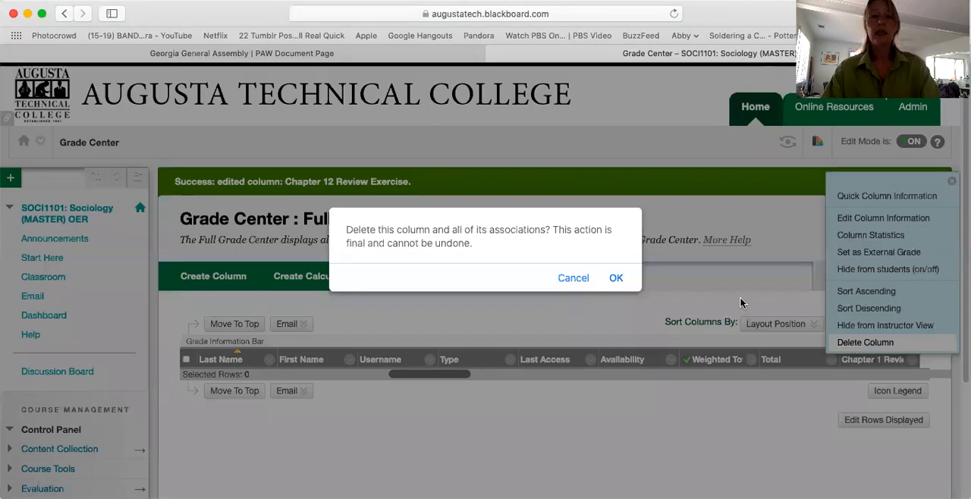
{"action": "left_click", "coordinate": [616, 279]}
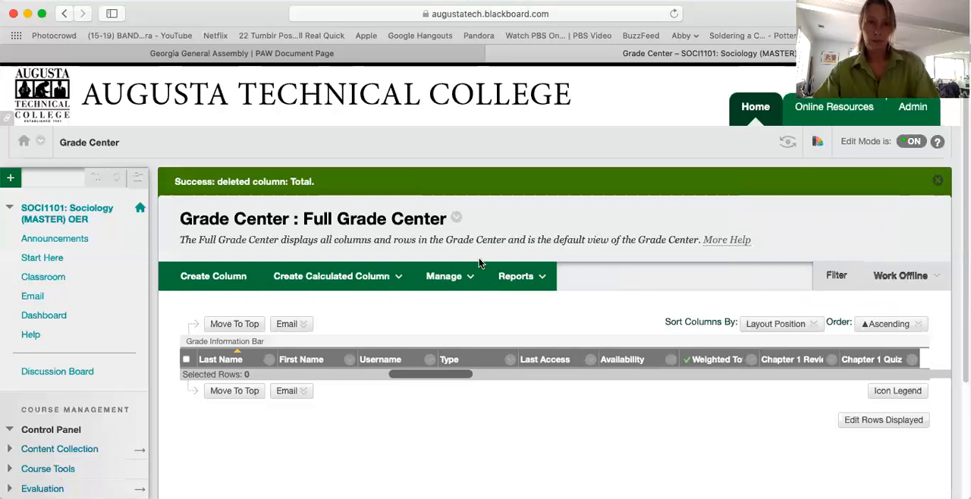
- Create a grade category named Final Exam and return to the Full Grade Center
{"action": "left_click", "coordinate": [462, 279]}
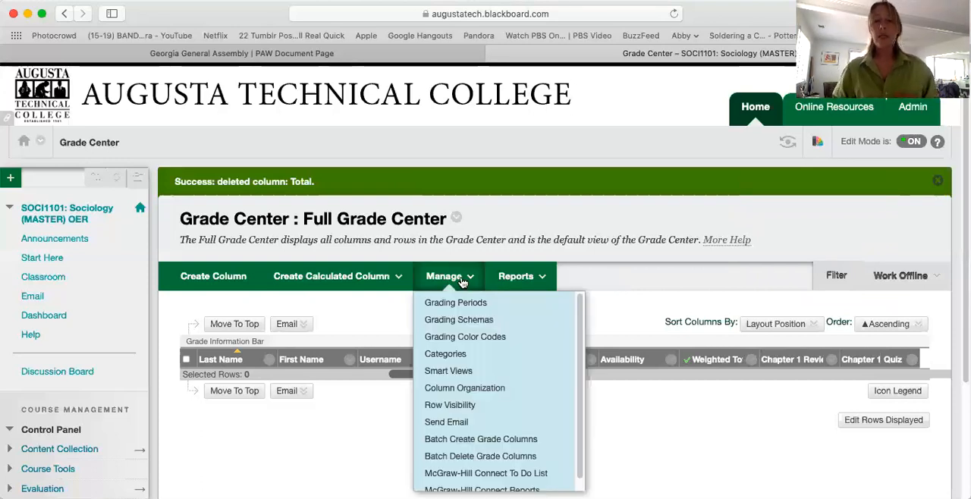
{"action": "left_click", "coordinate": [463, 359]}
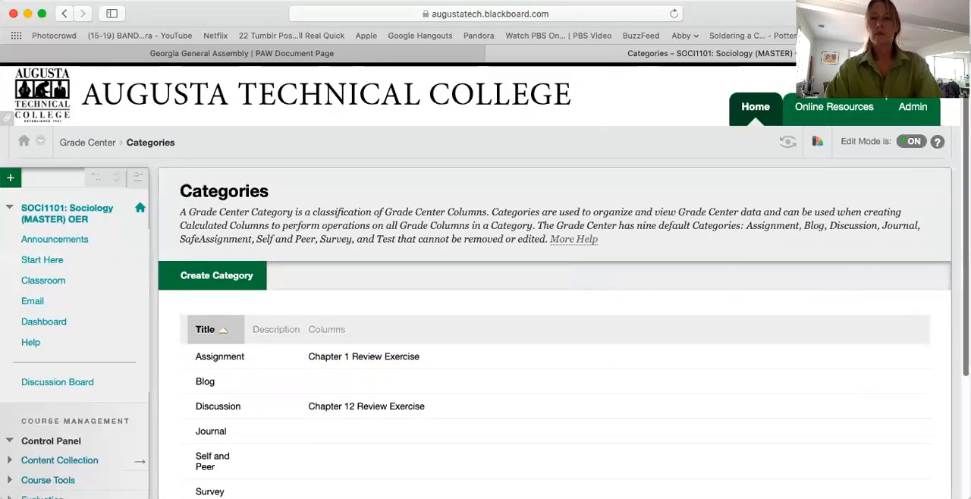
{"action": "scroll", "coordinate": [554, 319], "scroll_direction": "down", "scroll_amount": 4}
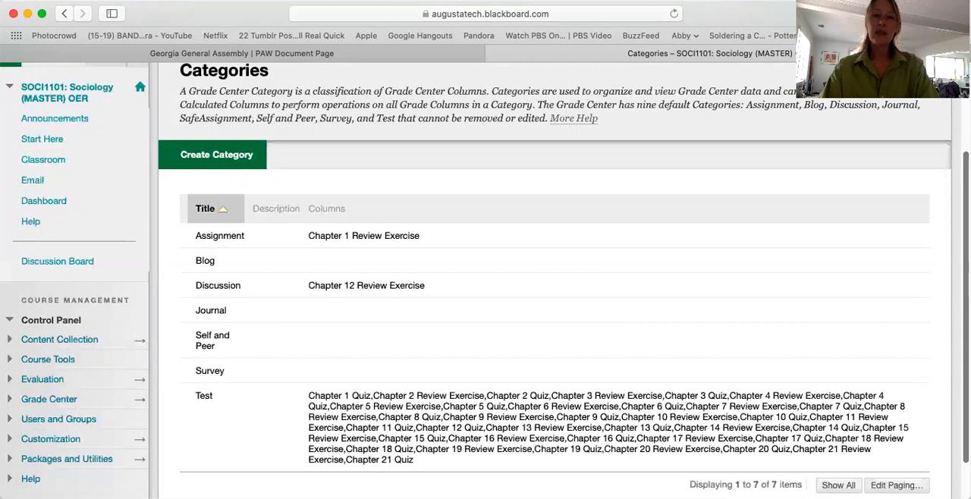
{"action": "left_click", "coordinate": [230, 161]}
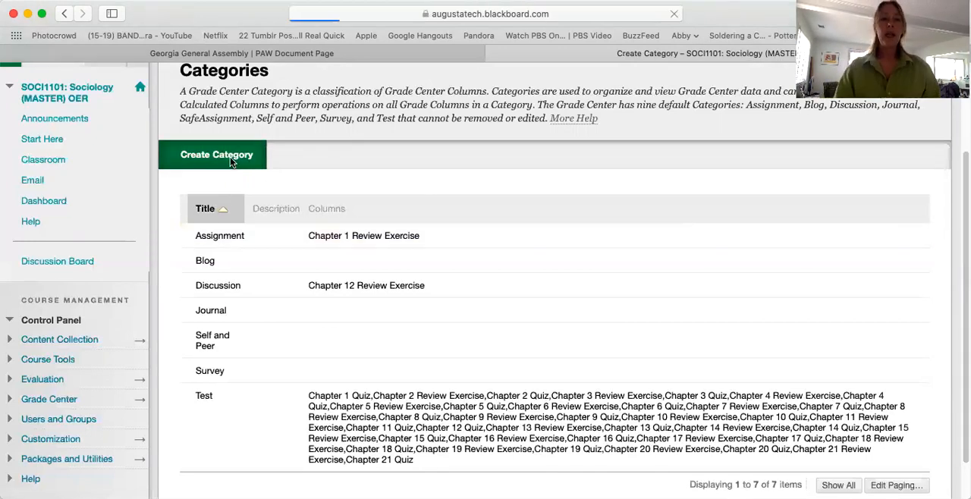
{"action": "type", "text": "Final Exam"}
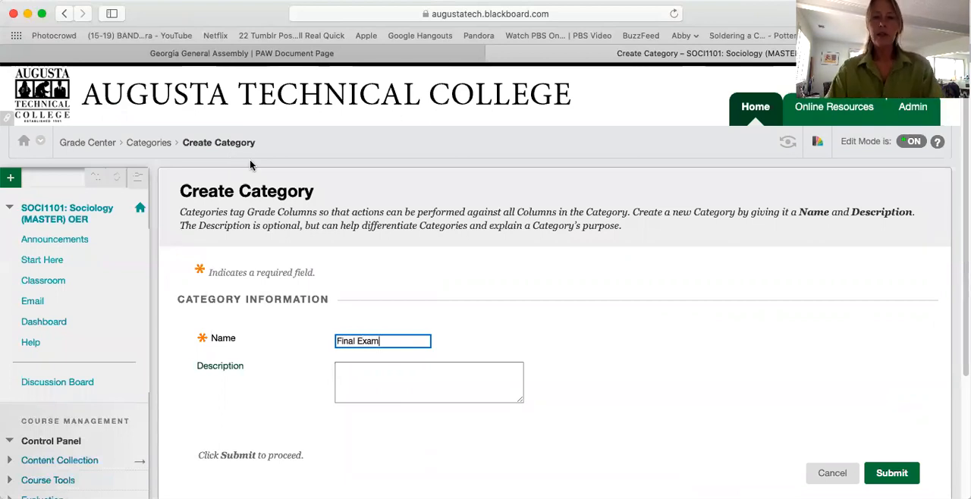
{"action": "left_click", "coordinate": [889, 474]}
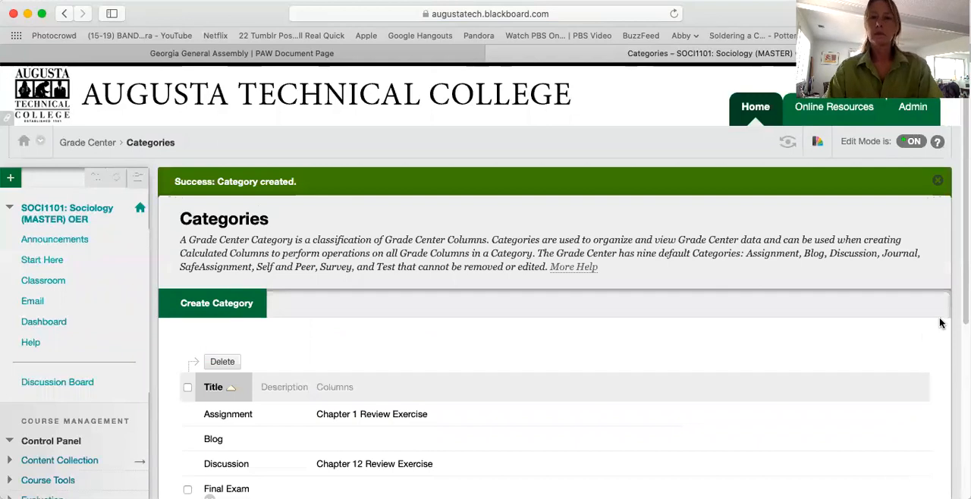
{"action": "scroll", "coordinate": [486, 304], "scroll_direction": "down", "scroll_amount": 3}
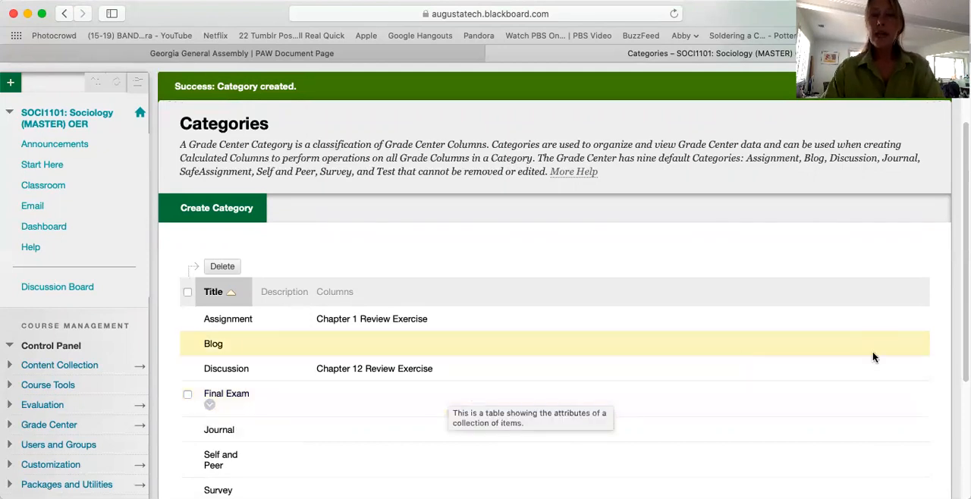
{"action": "scroll", "coordinate": [950, 360], "scroll_direction": "down", "scroll_amount": 5}
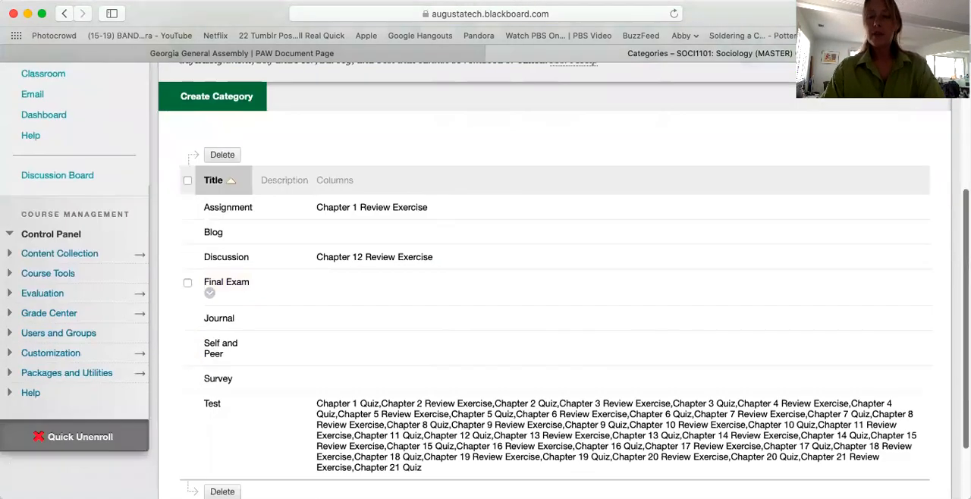
{"action": "left_click", "coordinate": [925, 478]}
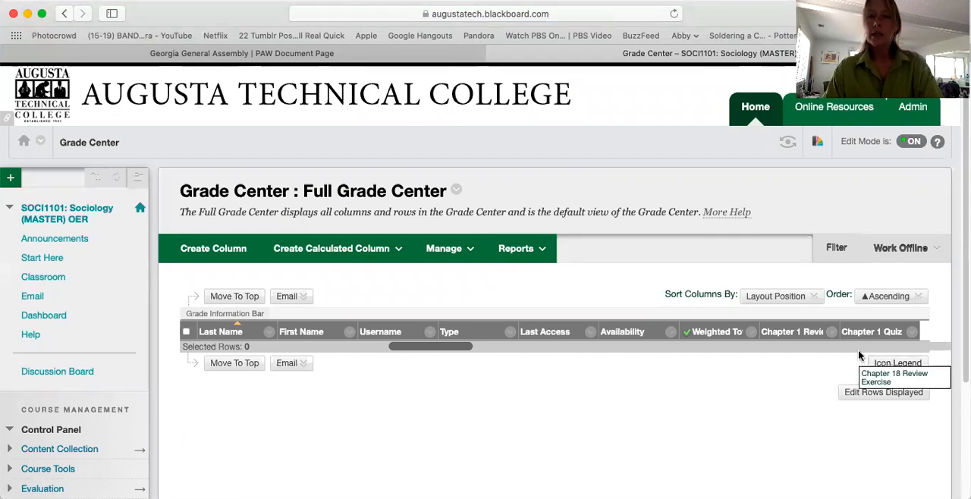
- Open the Chapter 21 Quiz column's information for editing and enter Final Exam as its Grade Center name
{"action": "scroll", "coordinate": [856, 349], "scroll_direction": "right", "scroll_amount": 4}
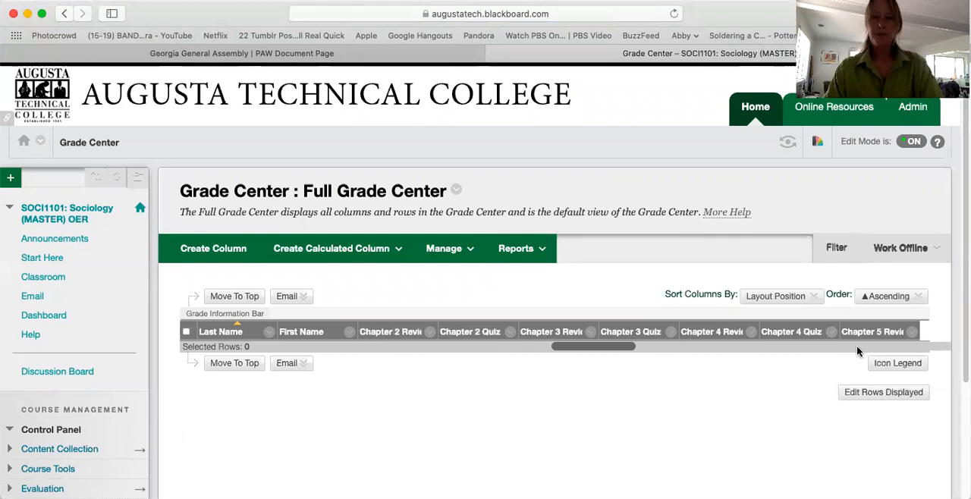
{"action": "scroll", "coordinate": [856, 345], "scroll_direction": "right", "scroll_amount": 3}
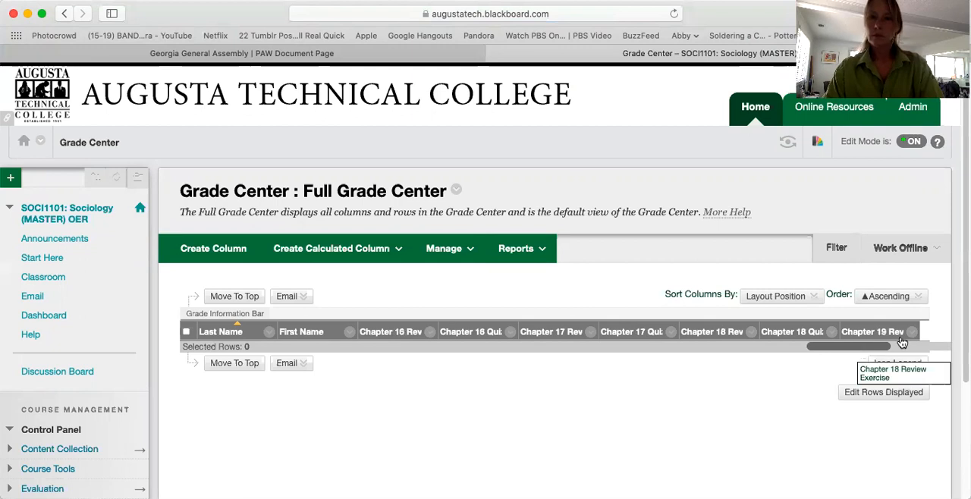
{"action": "scroll", "coordinate": [908, 347], "scroll_direction": "right", "scroll_amount": 2}
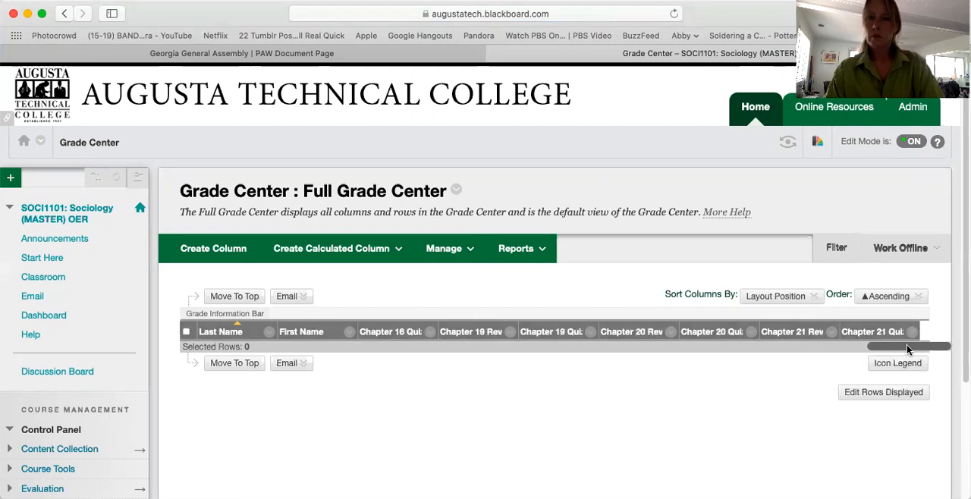
{"action": "left_click", "coordinate": [913, 335]}
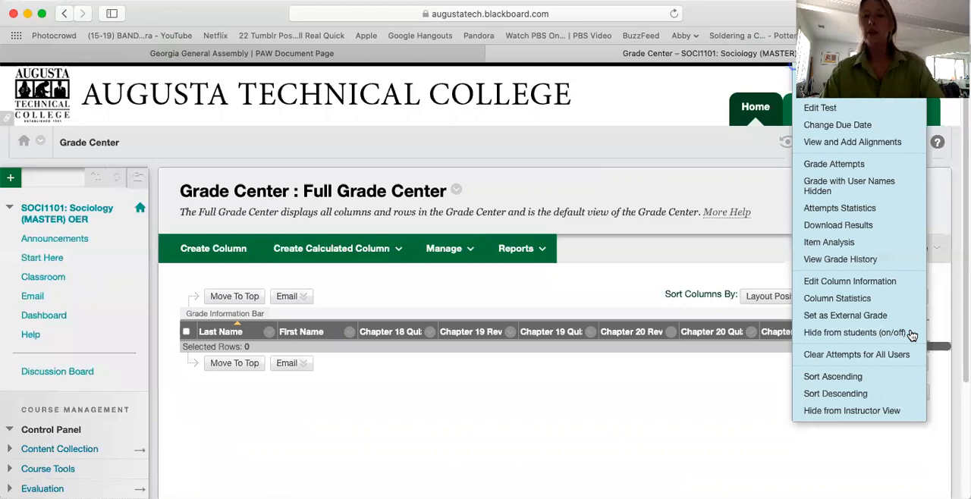
{"action": "left_click", "coordinate": [887, 290]}
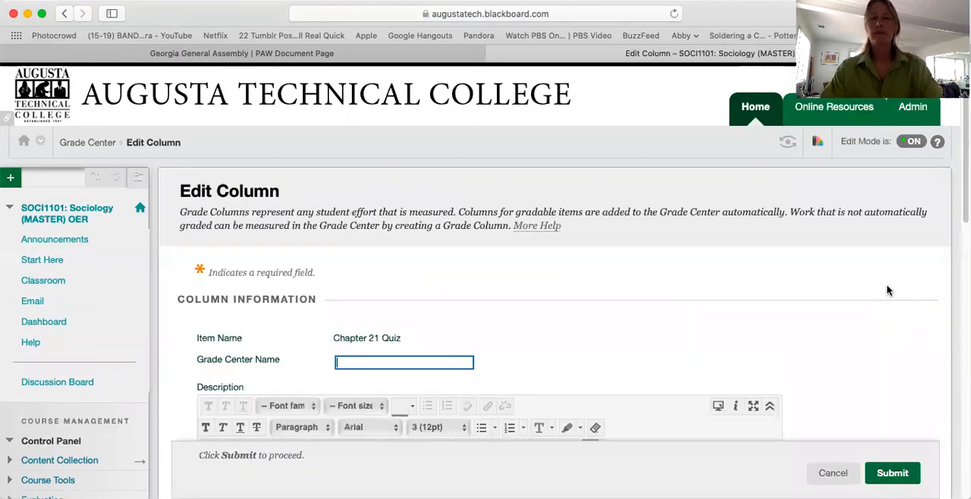
{"action": "type", "text": "Final Exam"}
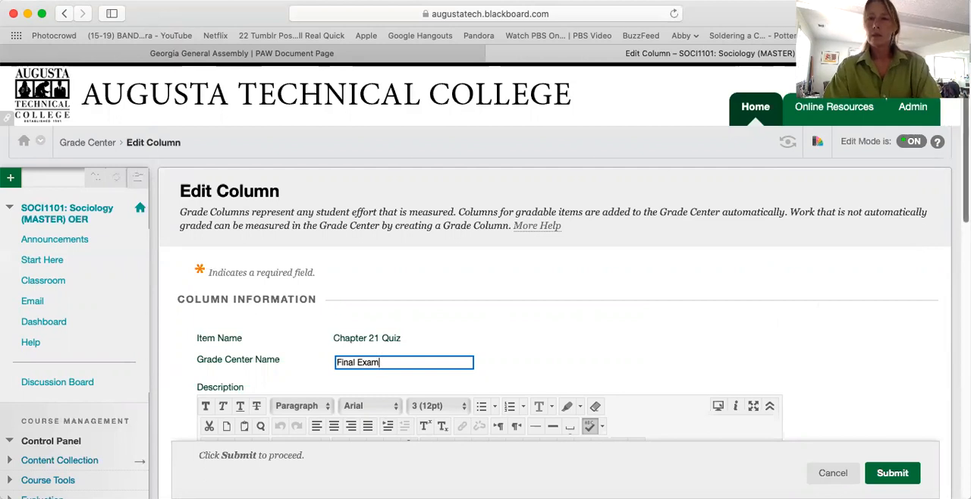
- Change the Chapter 21 Quiz column's category to Final Exam and submit the column changes
{"action": "scroll", "coordinate": [486, 281], "scroll_direction": "down", "scroll_amount": 2}
{"action": "scroll", "coordinate": [953, 327], "scroll_direction": "down", "scroll_amount": 7}
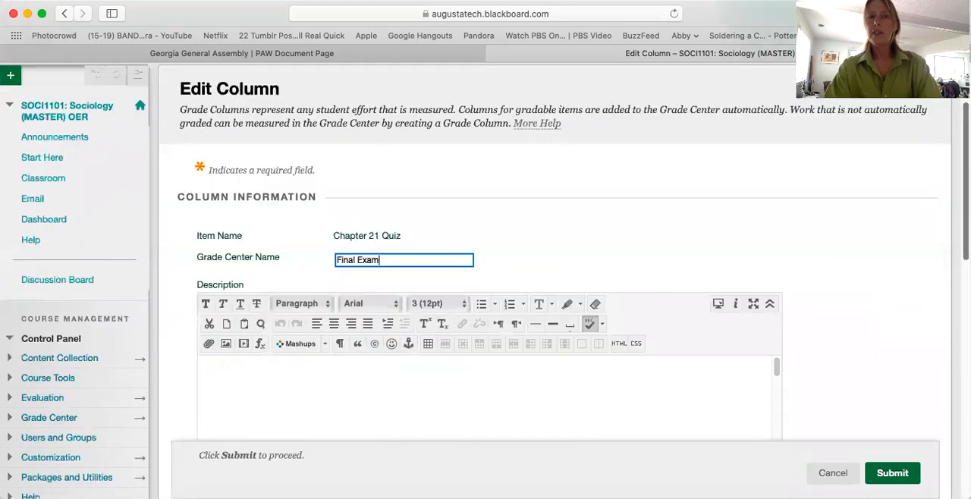
{"action": "scroll", "coordinate": [953, 334], "scroll_direction": "down", "scroll_amount": 4}
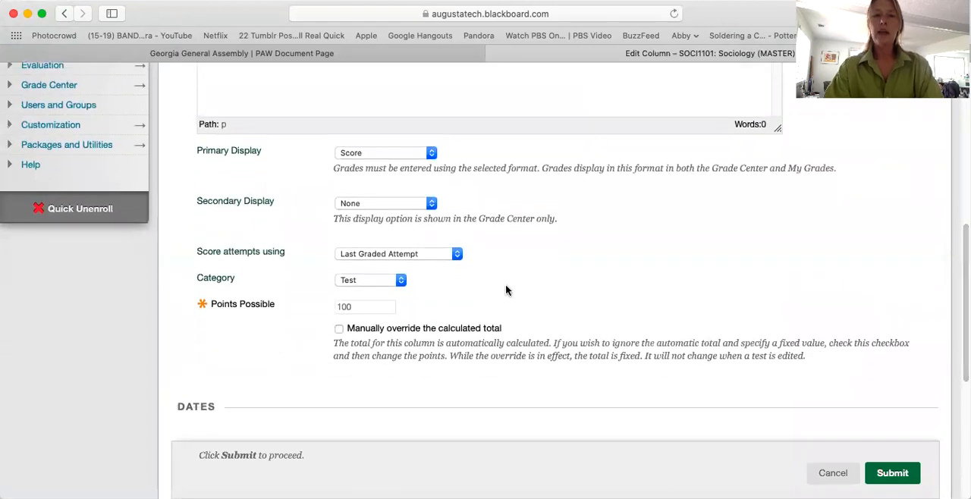
{"action": "left_click", "coordinate": [401, 280]}
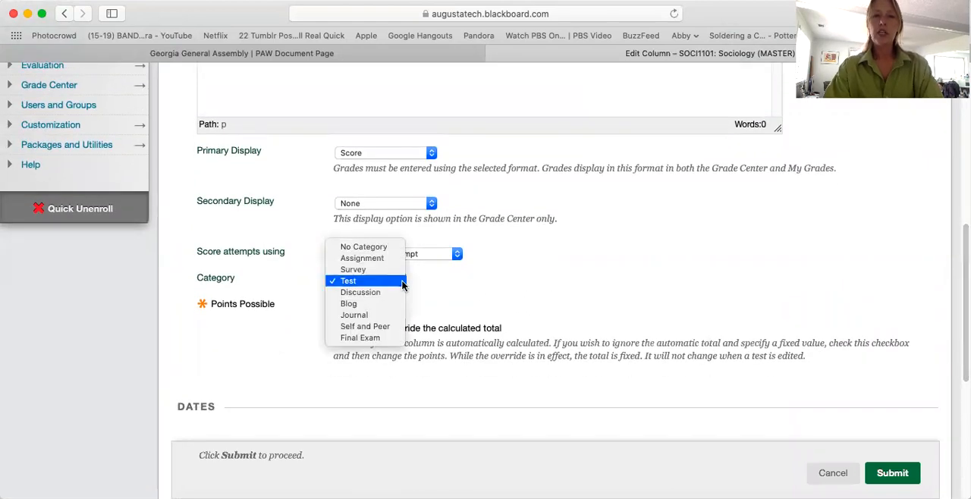
{"action": "left_click", "coordinate": [389, 338]}
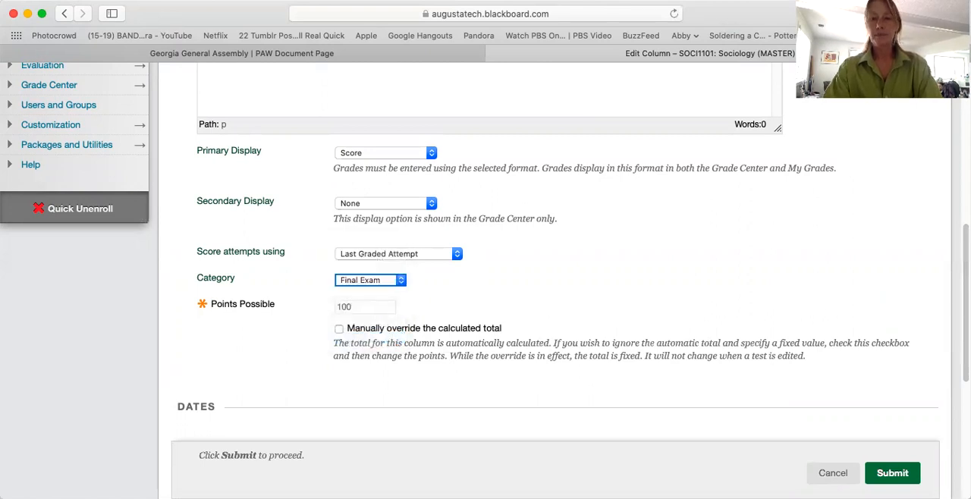
{"action": "left_click", "coordinate": [902, 475]}
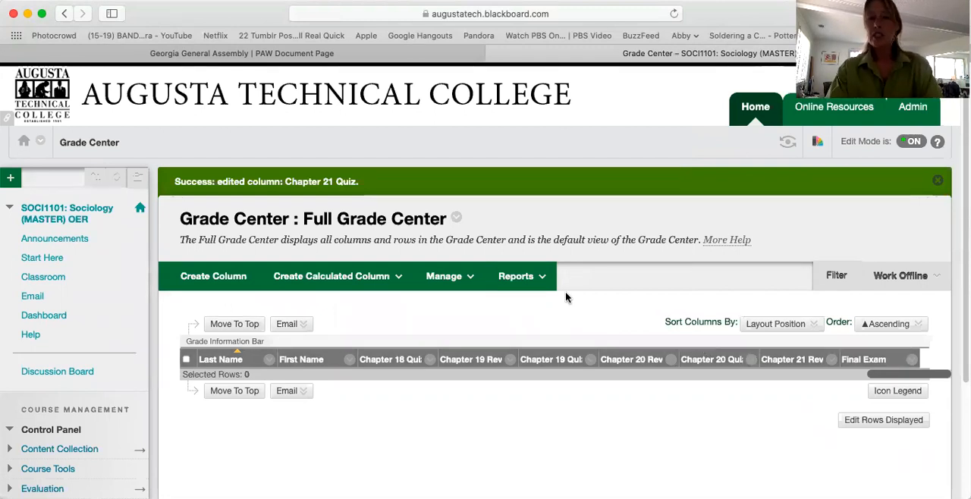
- In Column Organization, hide the Username, Type and Availability columns
{"action": "left_click", "coordinate": [452, 277]}
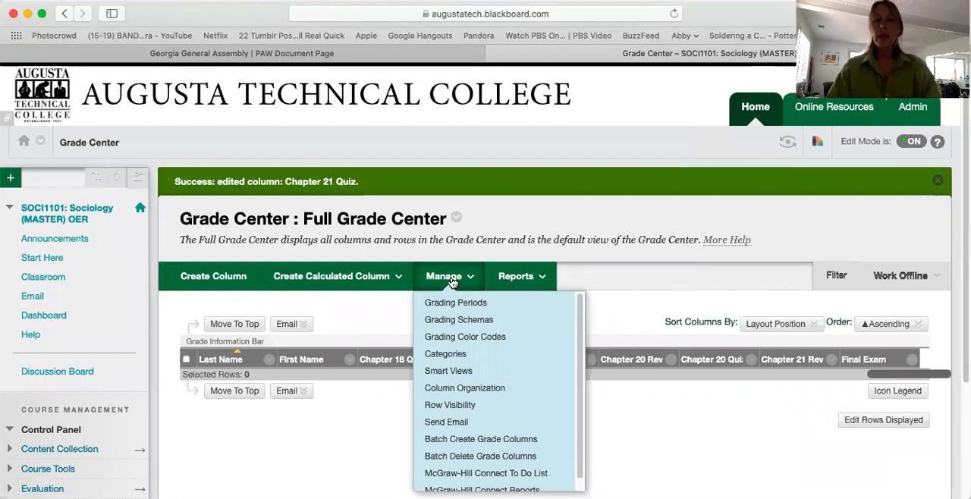
{"action": "left_click", "coordinate": [460, 389]}
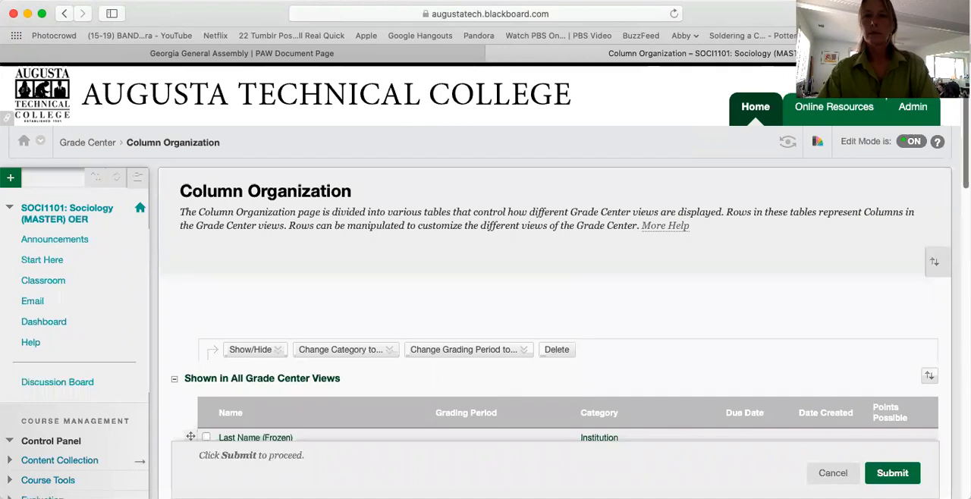
{"action": "scroll", "coordinate": [554, 280], "scroll_direction": "down", "scroll_amount": 3}
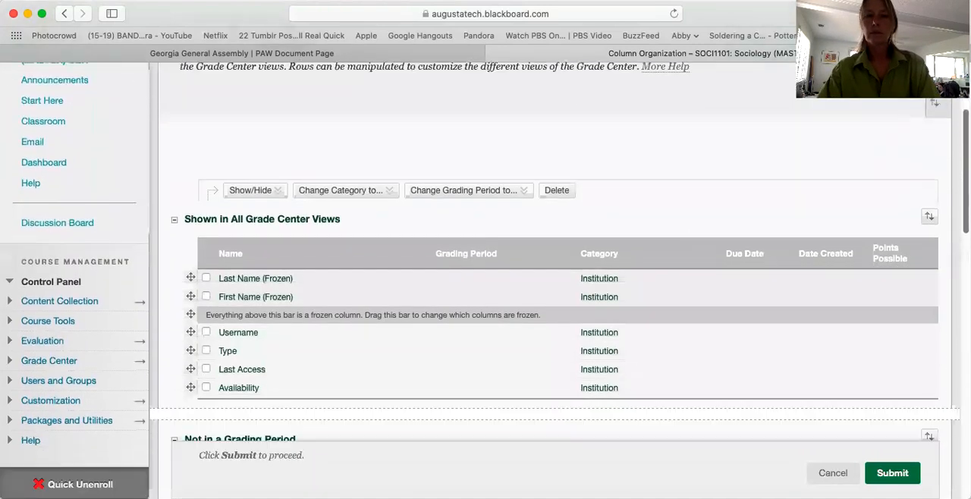
{"action": "scroll", "coordinate": [554, 281], "scroll_direction": "down", "scroll_amount": 1}
{"action": "scroll", "coordinate": [554, 281], "scroll_direction": "down", "scroll_amount": 1}
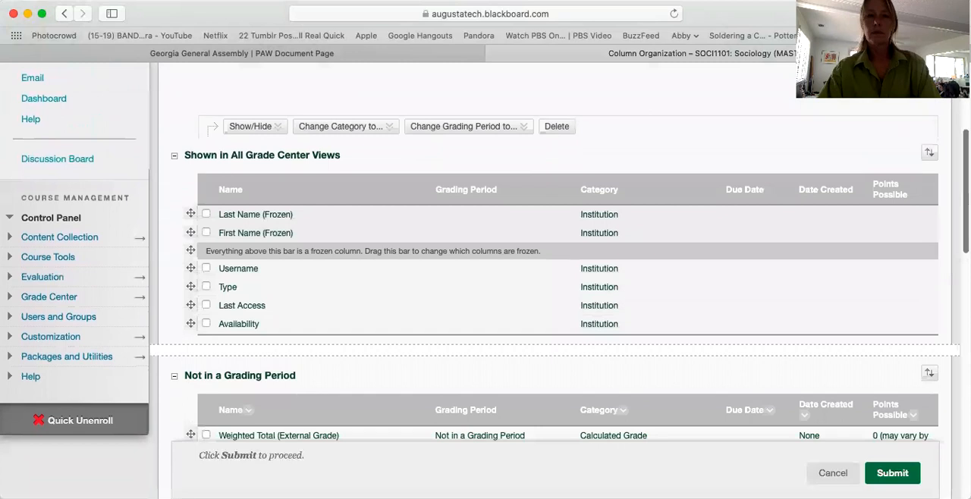
{"action": "scroll", "coordinate": [553, 281], "scroll_direction": "down", "scroll_amount": 1}
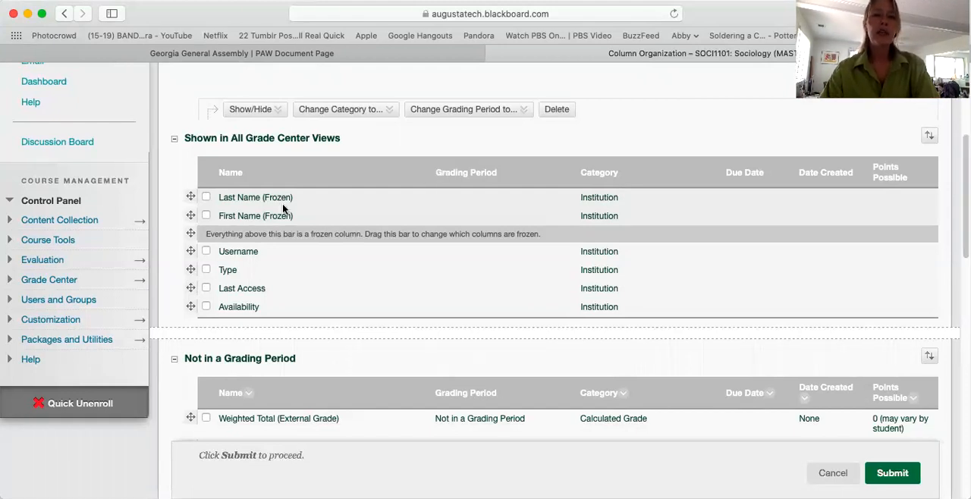
{"action": "left_click", "coordinate": [207, 251]}
{"action": "left_click", "coordinate": [206, 269]}
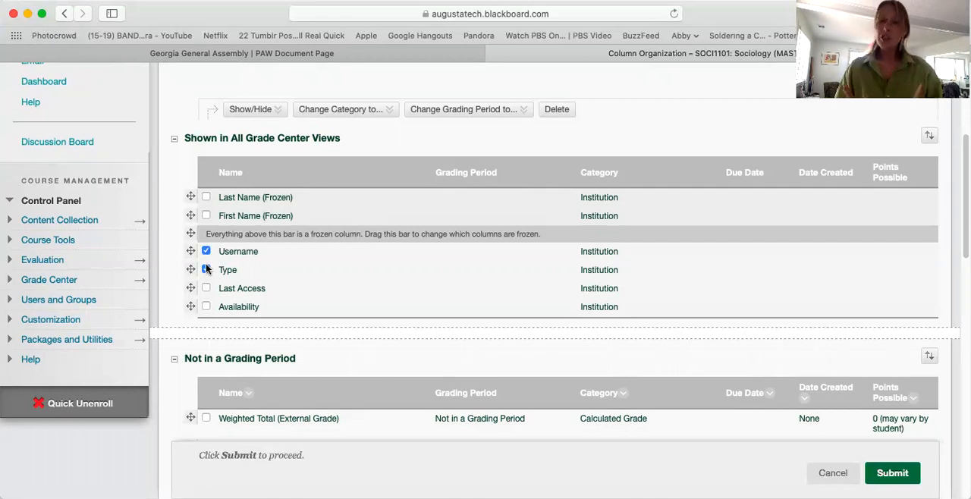
{"action": "left_click", "coordinate": [205, 307]}
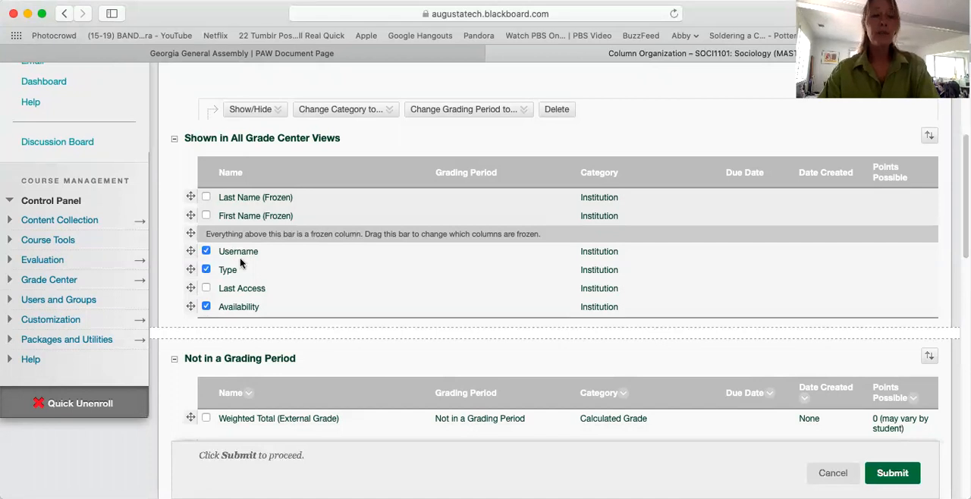
{"action": "left_click", "coordinate": [249, 111]}
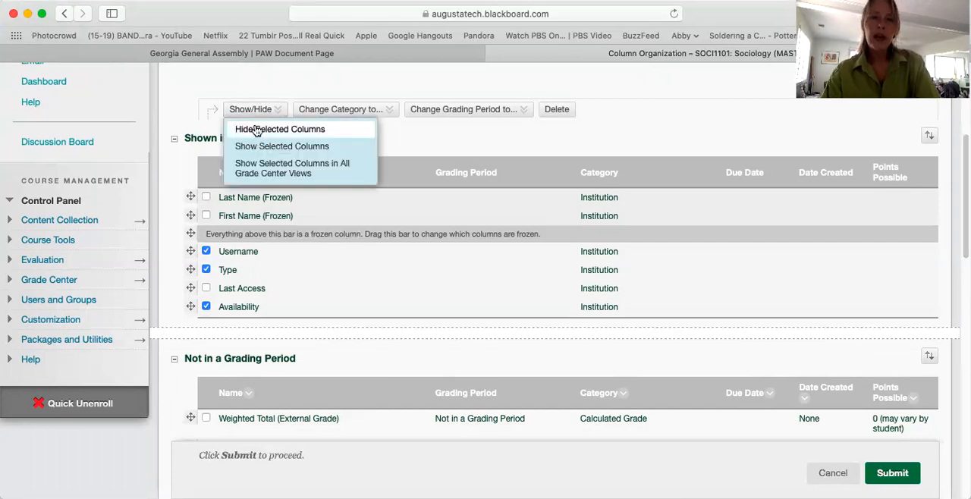
{"action": "left_click", "coordinate": [254, 129]}
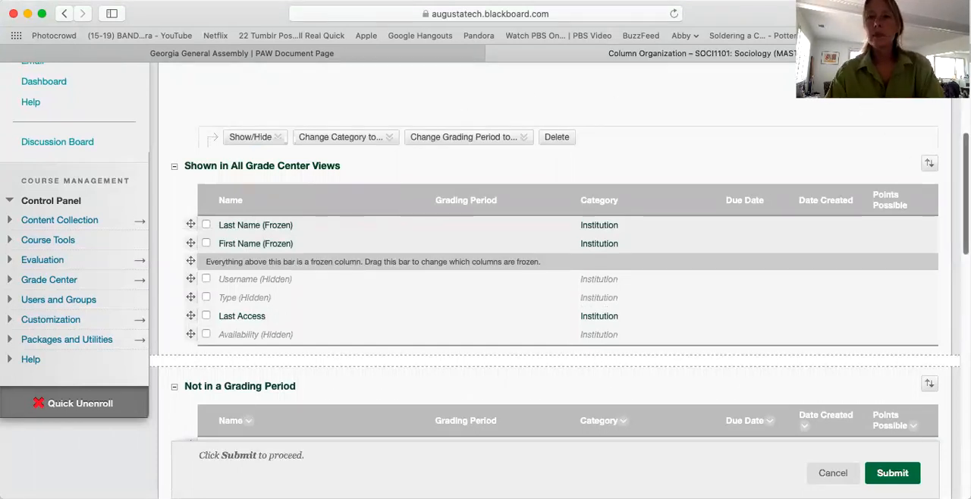
{"action": "scroll", "coordinate": [554, 288], "scroll_direction": "down", "scroll_amount": 5}
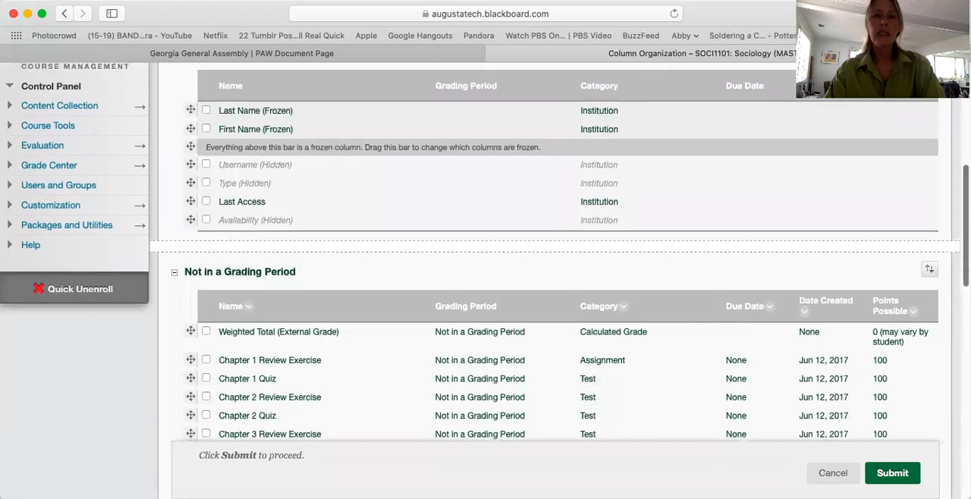
- Move the Chapter 3 Quiz column above Chapter 3 Review Exercise and submit the column organization
{"action": "scroll", "coordinate": [553, 288], "scroll_direction": "down", "scroll_amount": 2}
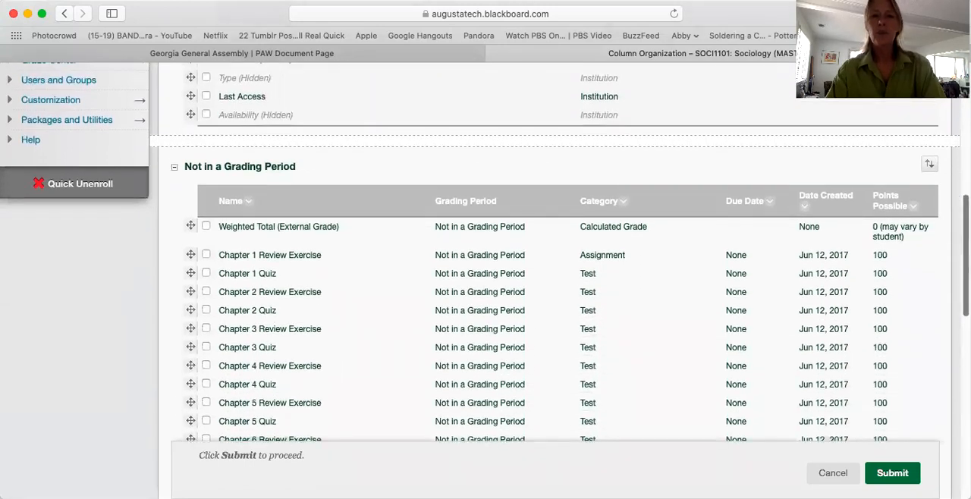
{"action": "scroll", "coordinate": [553, 289], "scroll_direction": "down", "scroll_amount": 2}
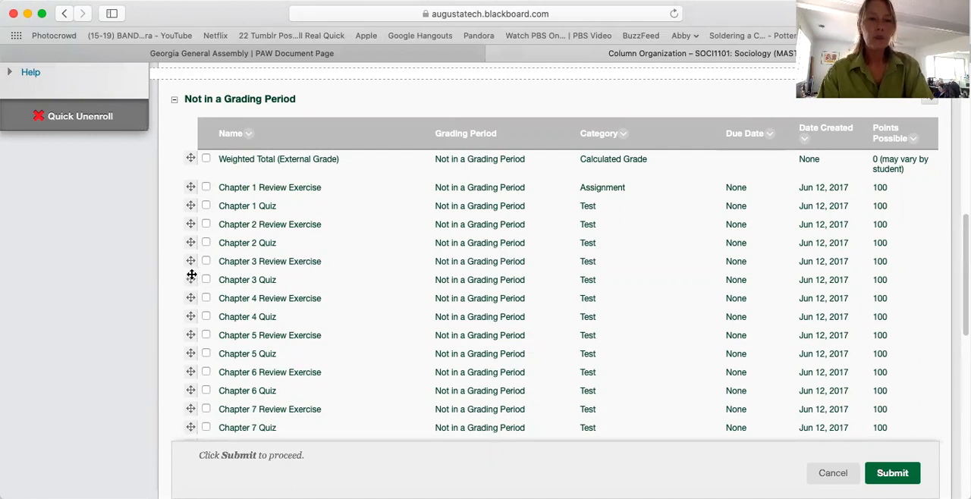
{"action": "mouse_move", "coordinate": [192, 277]}
{"action": "left_mouse_down"}
{"action": "mouse_move", "coordinate": [190, 233]}
{"action": "mouse_move", "coordinate": [189, 263]}
{"action": "left_mouse_up"}
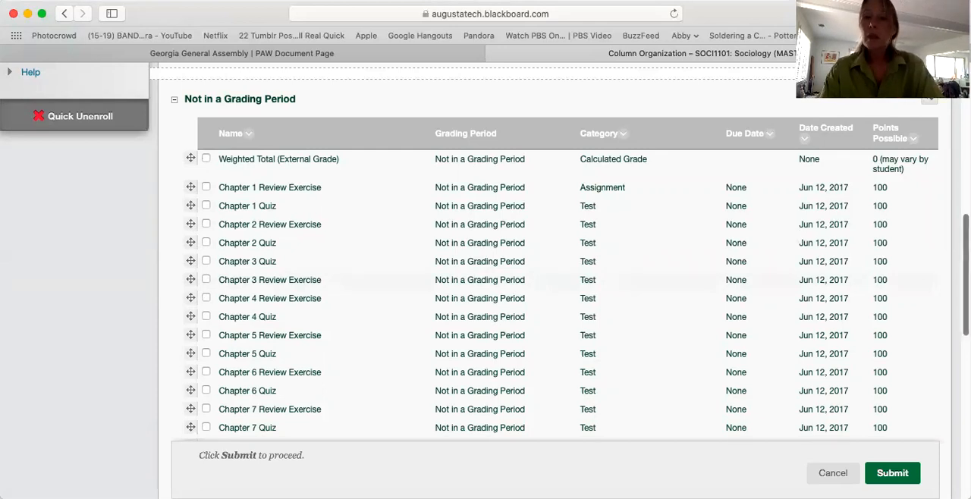
{"action": "scroll", "coordinate": [965, 273], "scroll_direction": "down", "scroll_amount": 10}
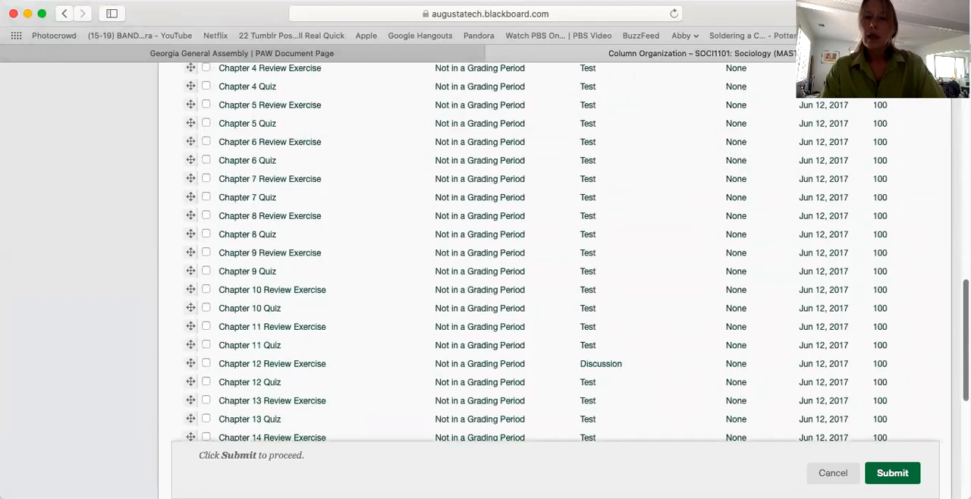
{"action": "scroll", "coordinate": [965, 273], "scroll_direction": "down", "scroll_amount": 7}
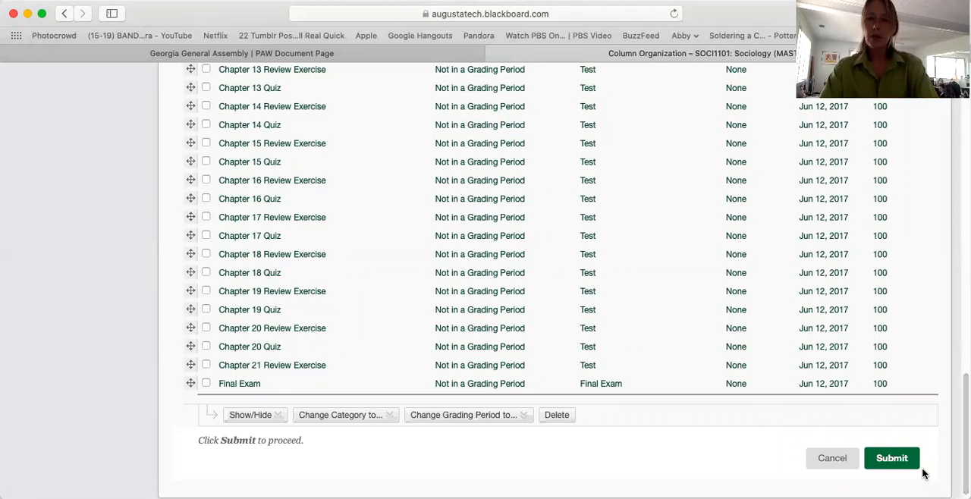
{"action": "left_click", "coordinate": [892, 459]}
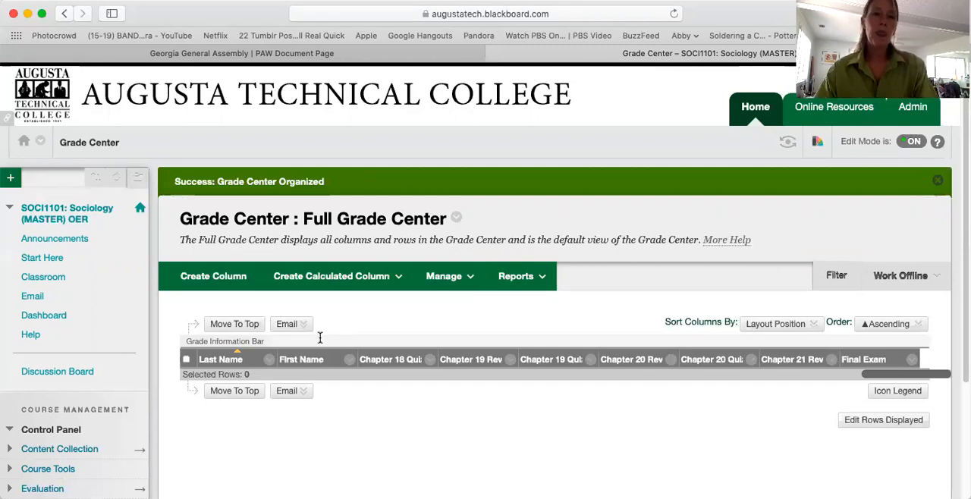
- Open the Weighted Total column's information for editing from the Full Grade Center
{"action": "left_click", "coordinate": [227, 286]}
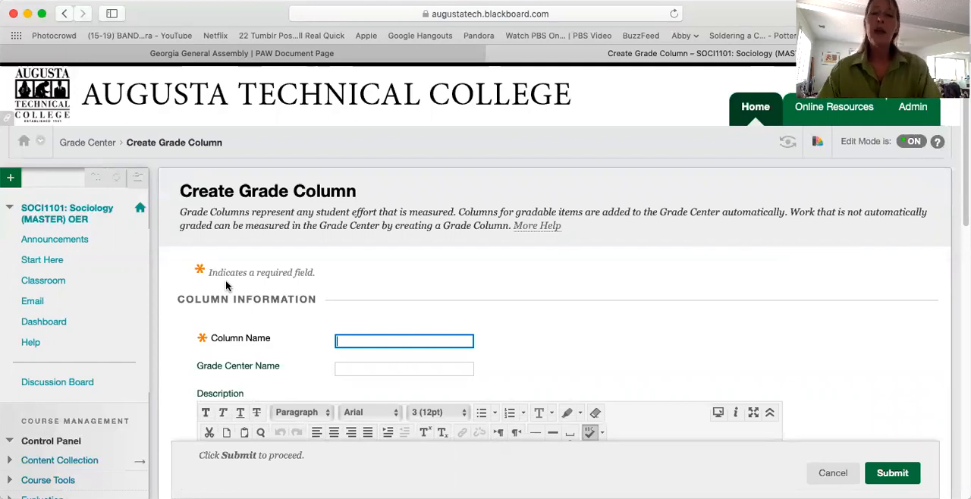
{"action": "left_click", "coordinate": [833, 473]}
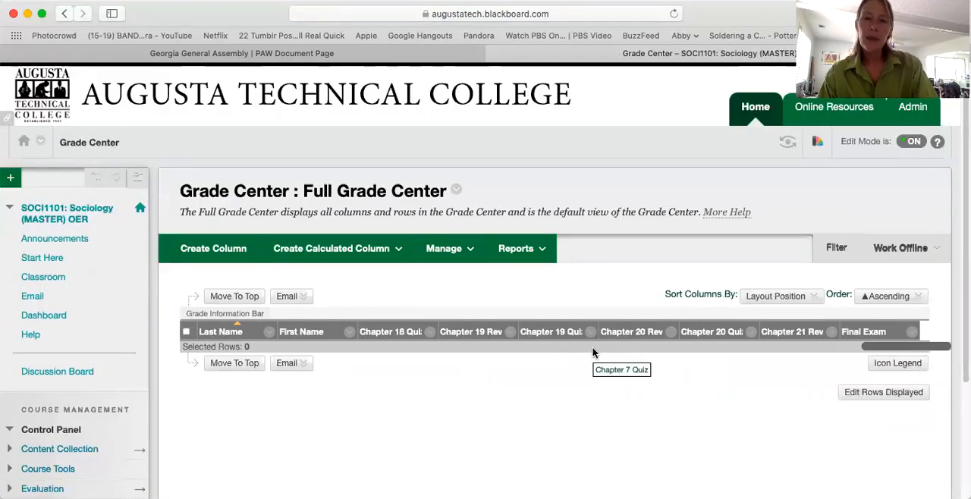
{"action": "scroll", "coordinate": [576, 349], "scroll_direction": "left", "scroll_amount": 3}
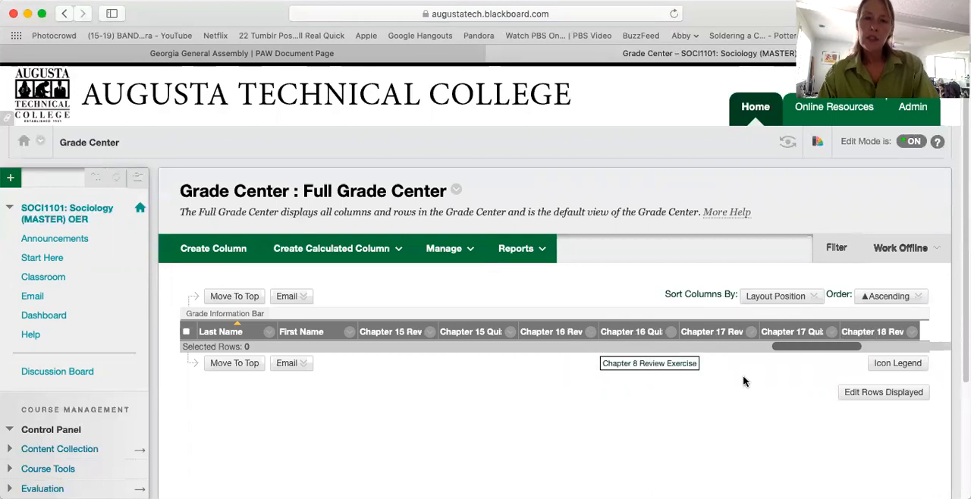
{"action": "left_click_drag", "start_coordinate": [815, 349], "coordinate": [471, 336]}
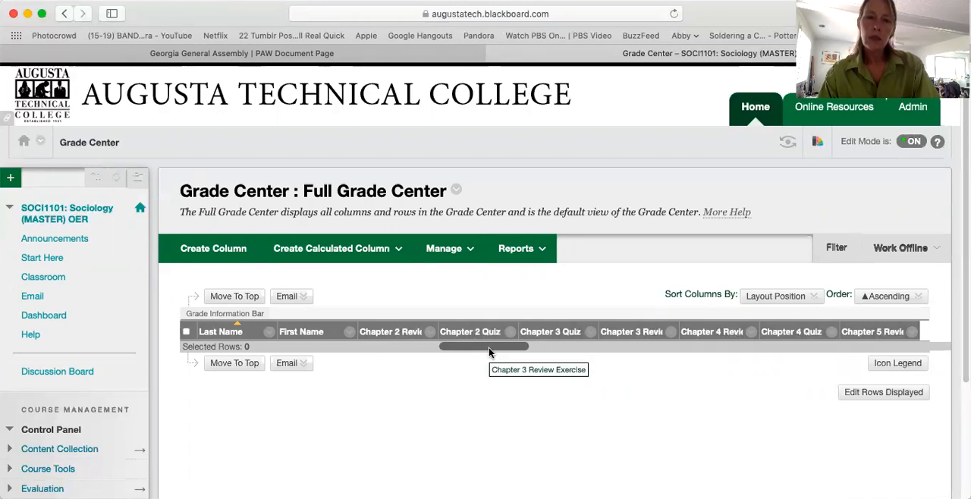
{"action": "left_click_drag", "start_coordinate": [488, 351], "coordinate": [417, 347]}
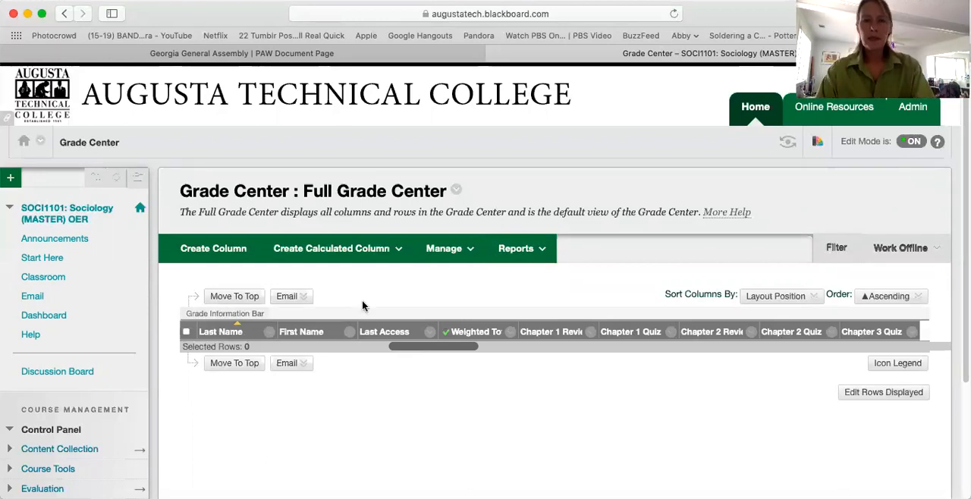
{"action": "left_click", "coordinate": [510, 334]}
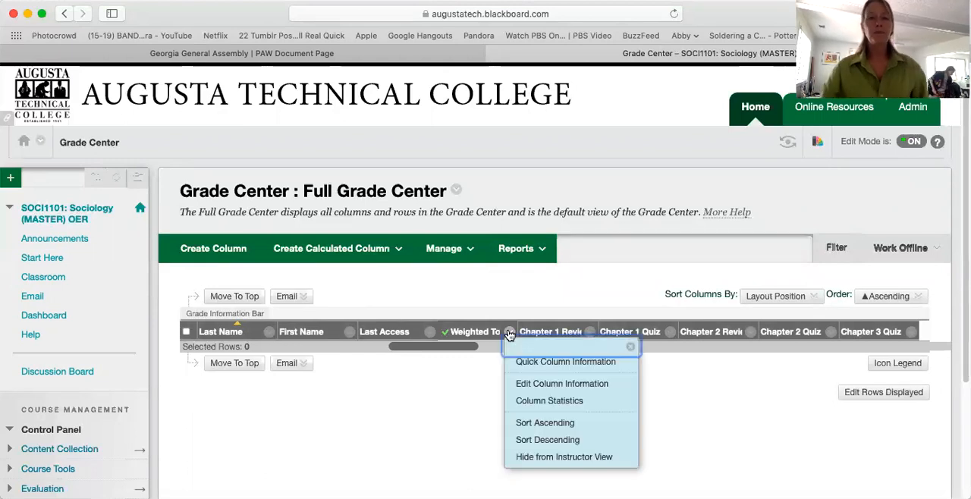
{"action": "left_click", "coordinate": [543, 384]}
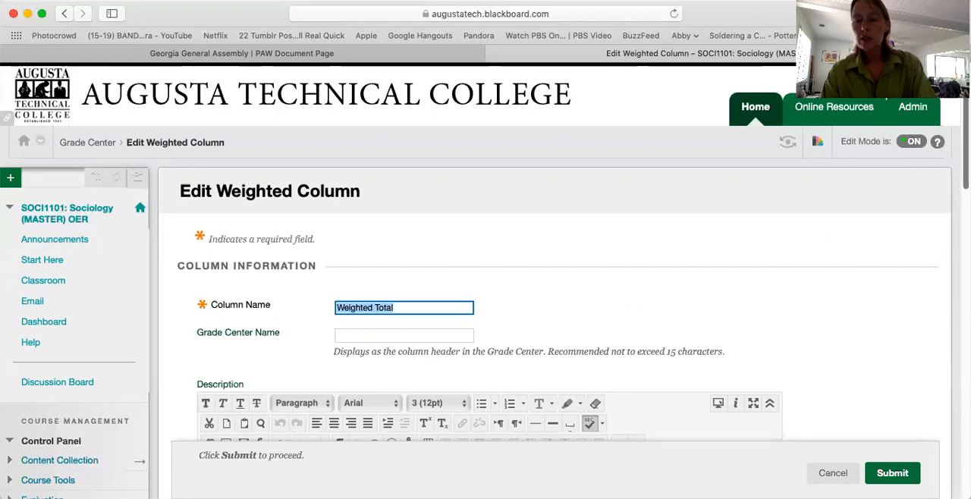
- Add the Assignment, Final Exam, Test and Discussion categories to the columns included in the weighted grade
{"action": "scroll", "coordinate": [485, 280], "scroll_direction": "down", "scroll_amount": 5}
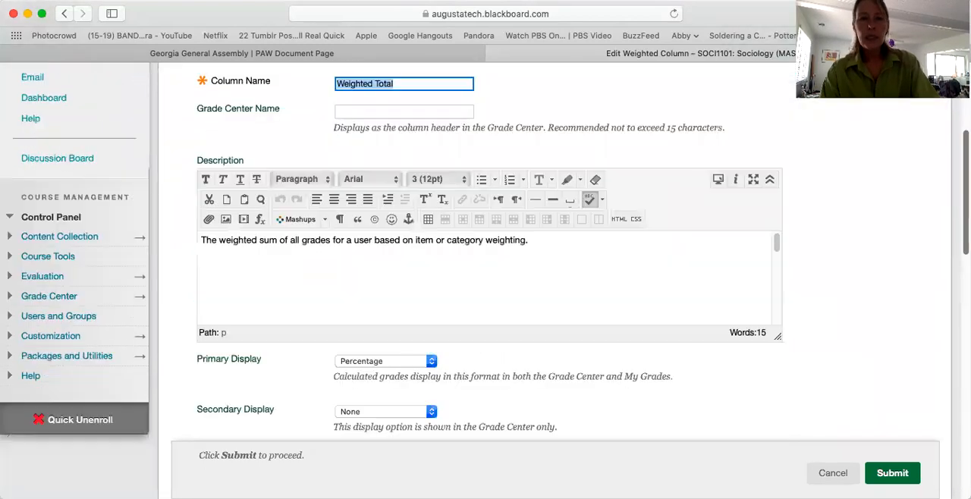
{"action": "scroll", "coordinate": [485, 281], "scroll_direction": "down", "scroll_amount": 4}
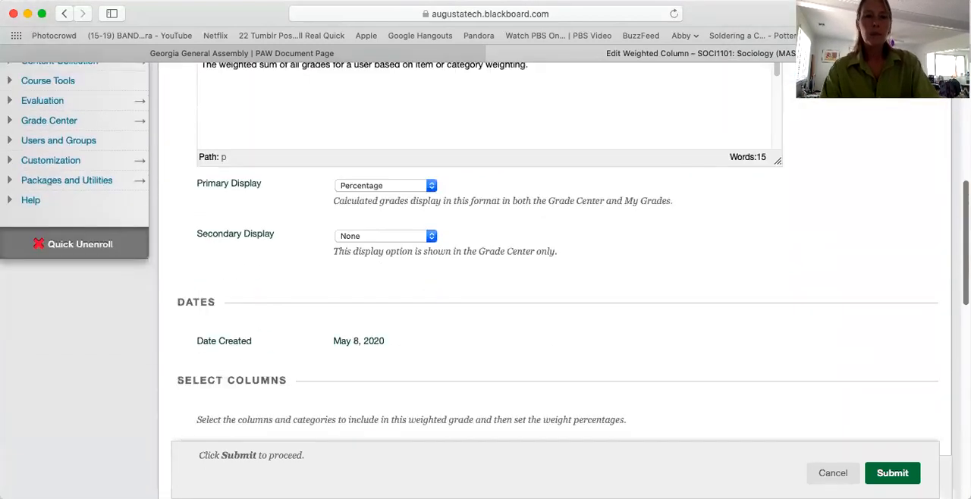
{"action": "scroll", "coordinate": [485, 281], "scroll_direction": "down", "scroll_amount": 5}
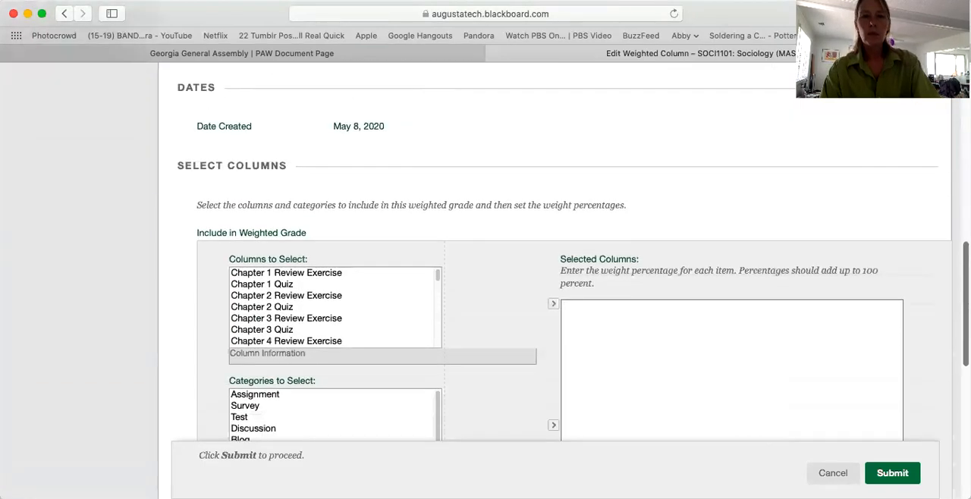
{"action": "scroll", "coordinate": [485, 280], "scroll_direction": "down", "scroll_amount": 1}
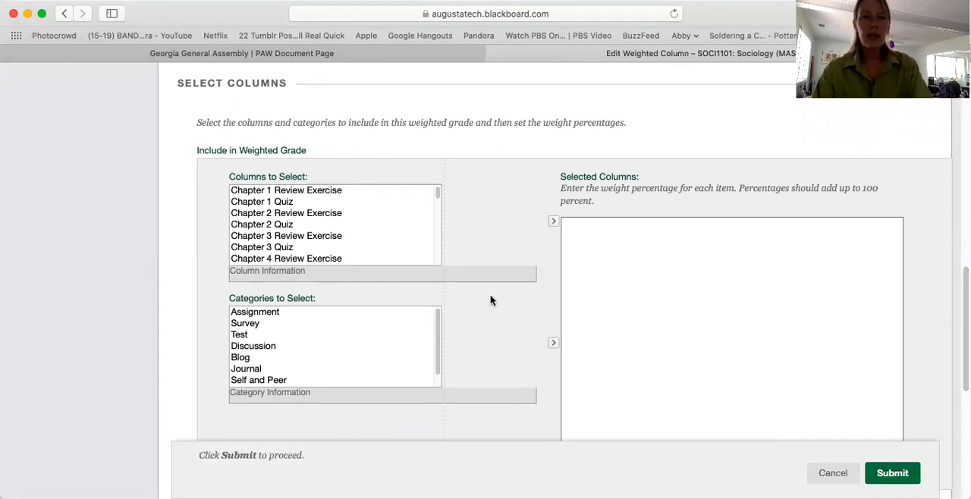
{"action": "left_click", "coordinate": [277, 312]}
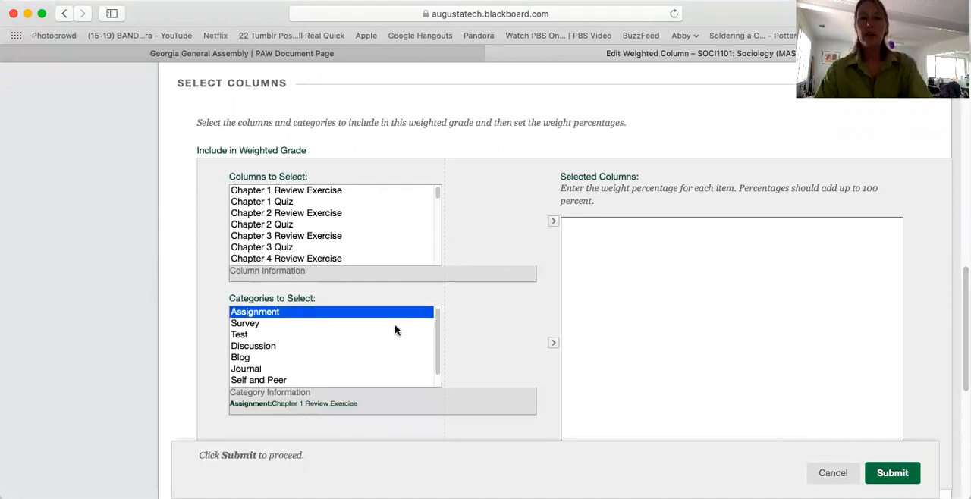
{"action": "left_click", "coordinate": [553, 344]}
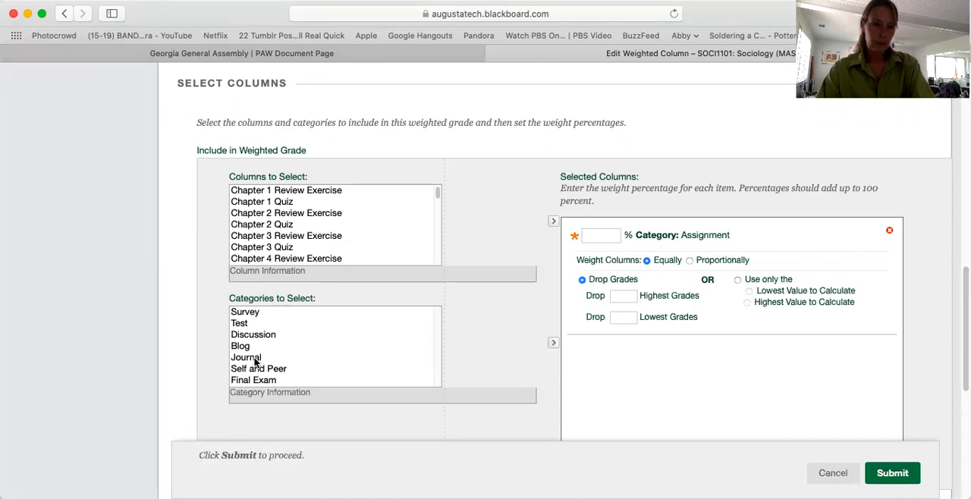
{"action": "left_click", "coordinate": [268, 382]}
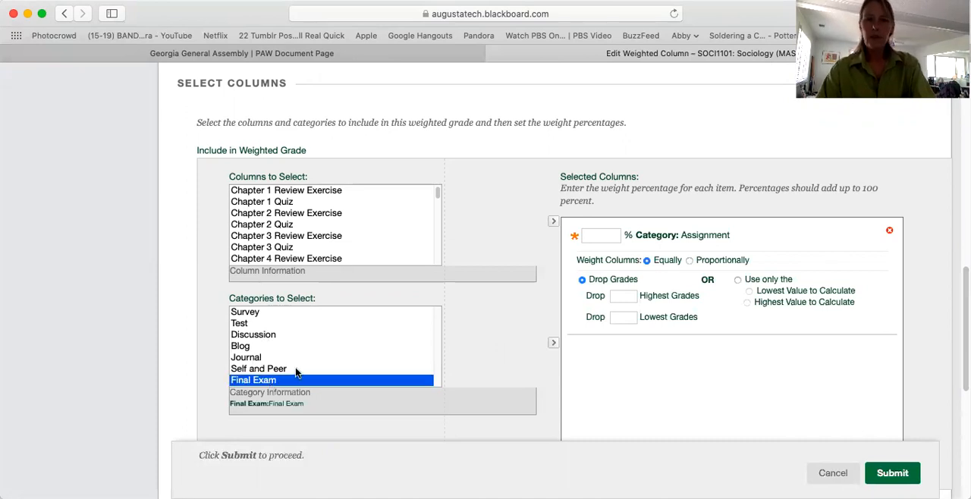
{"action": "left_click", "coordinate": [554, 345]}
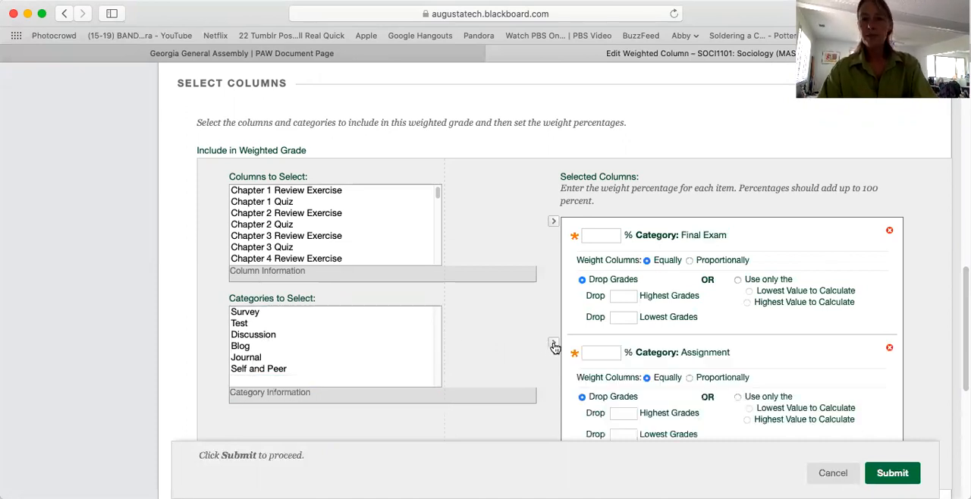
{"action": "left_click", "coordinate": [239, 324]}
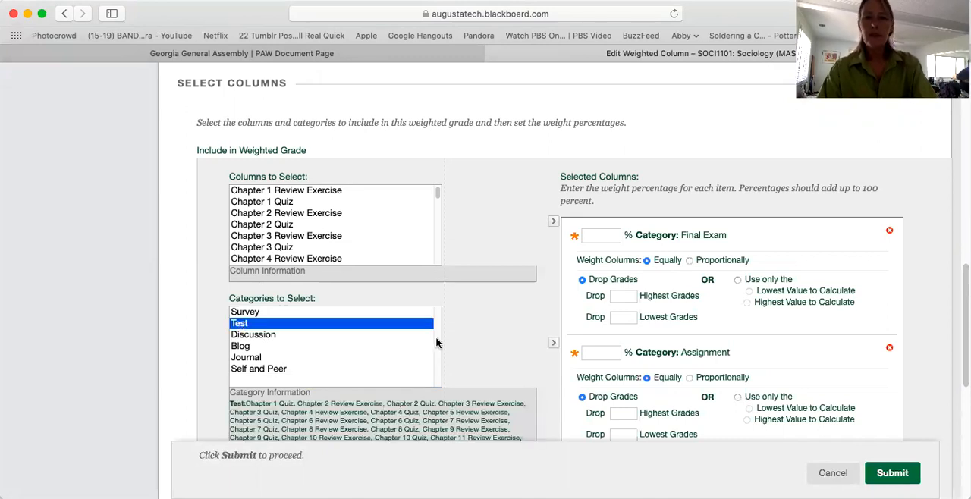
{"action": "left_click", "coordinate": [553, 345]}
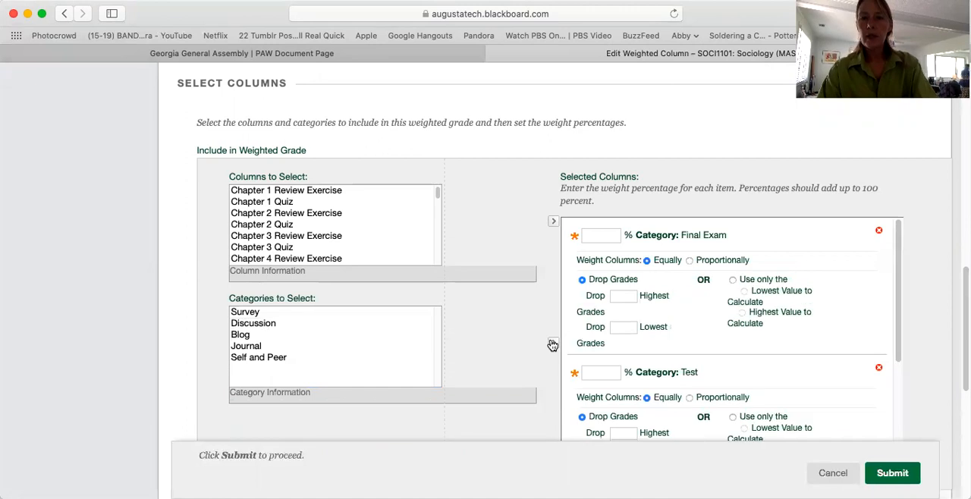
{"action": "left_click", "coordinate": [254, 324]}
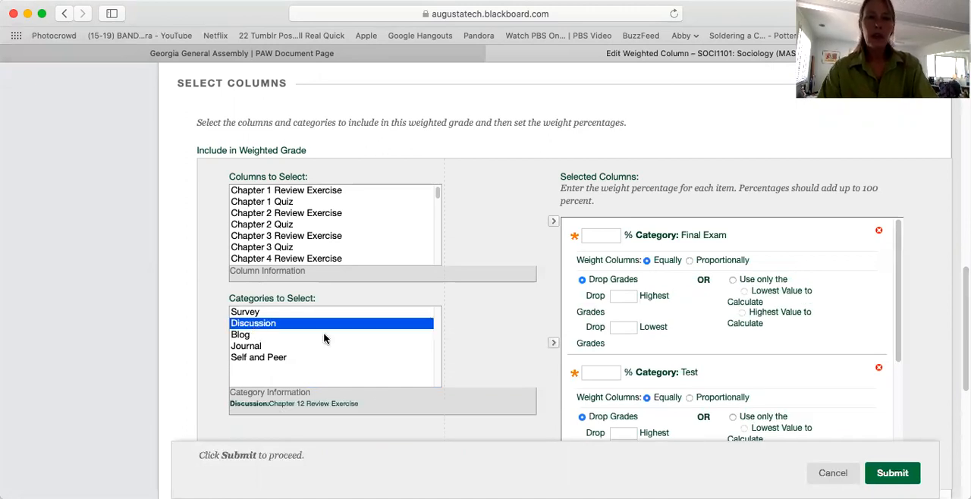
{"action": "left_click", "coordinate": [554, 344]}
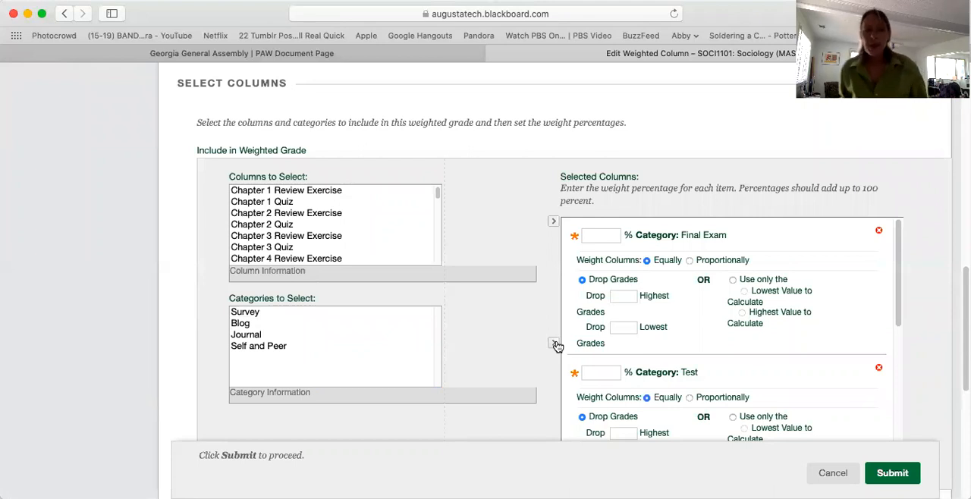
{"action": "left_click", "coordinate": [326, 237]}
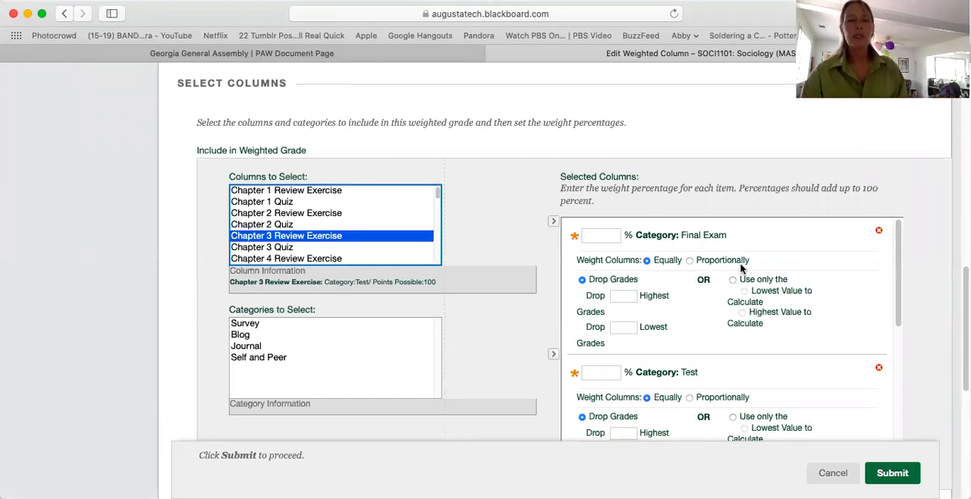
- Set the category weights to 30% for Final Exam, 20% for Test, 30% for Discussion and 20% for Assignment
{"action": "left_click", "coordinate": [603, 235]}
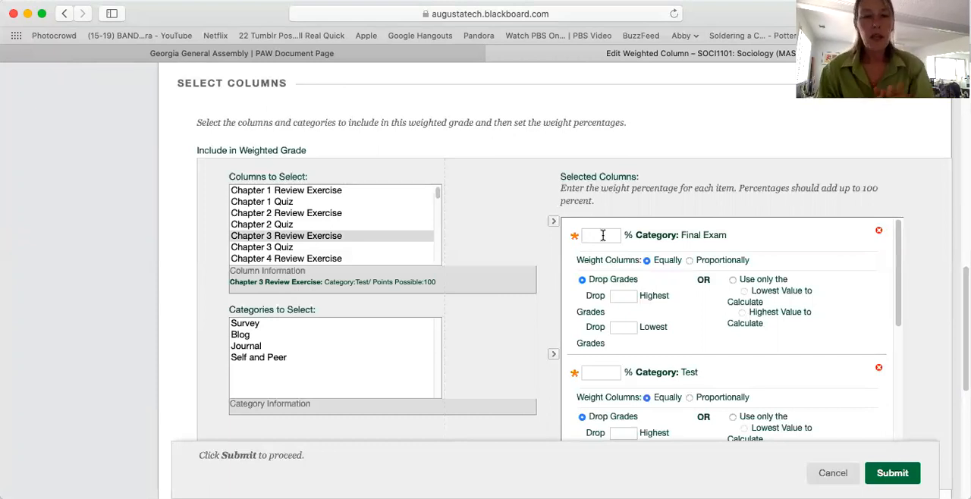
{"action": "type", "text": "30"}
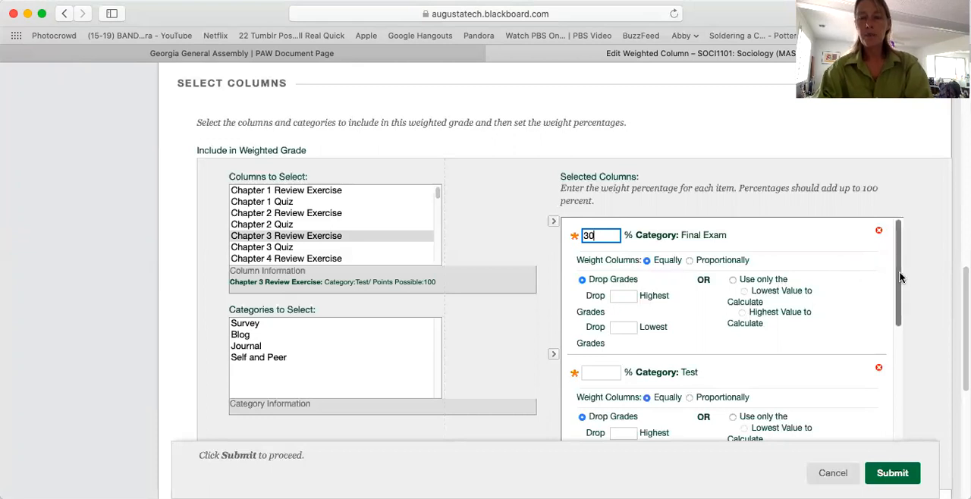
{"action": "left_click_drag", "start_coordinate": [901, 277], "coordinate": [899, 327]}
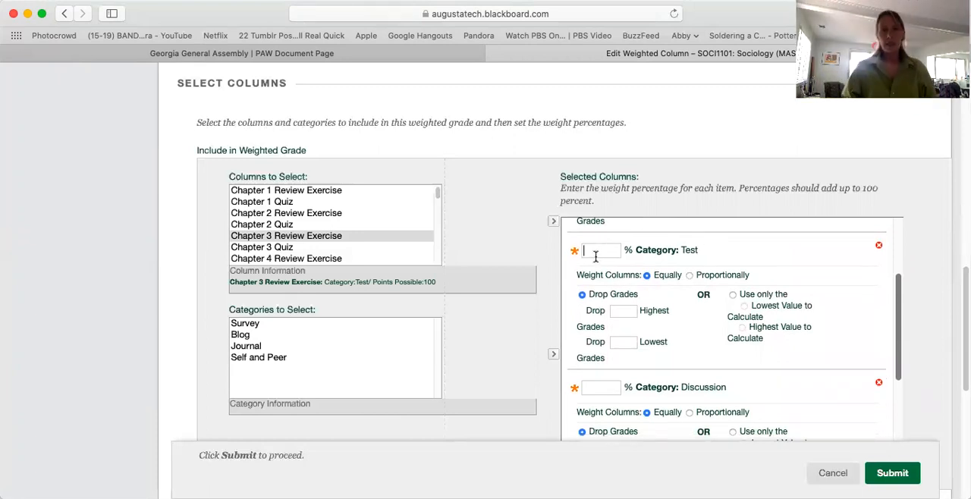
{"action": "type", "text": "20"}
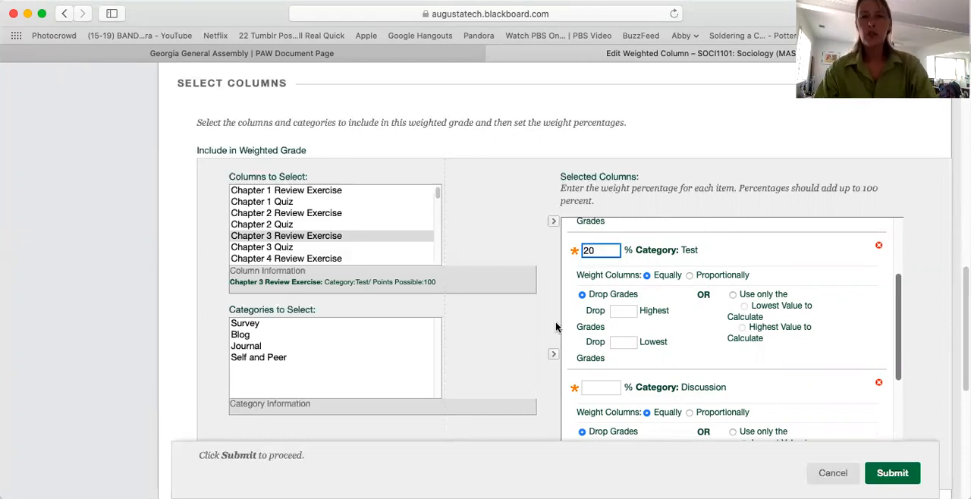
{"action": "left_click", "coordinate": [594, 389]}
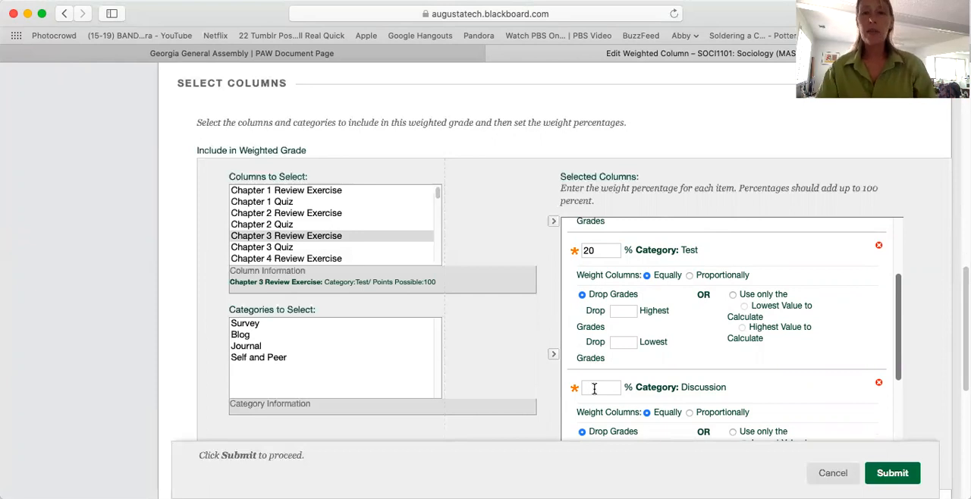
{"action": "type", "text": "30"}
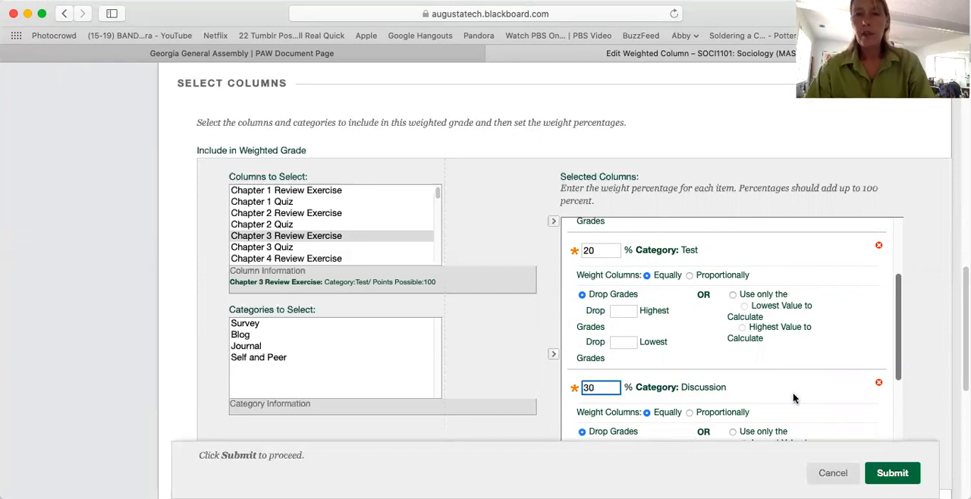
{"action": "left_click_drag", "start_coordinate": [898, 339], "coordinate": [896, 419]}
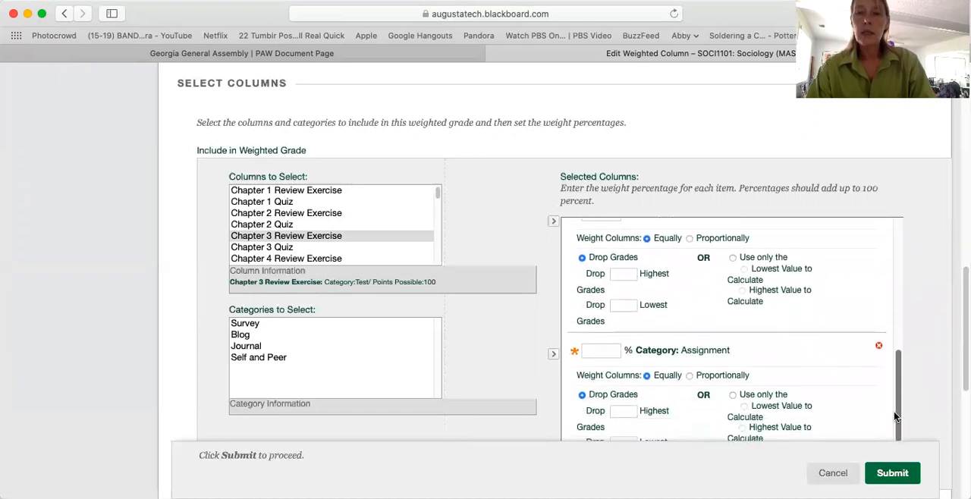
{"action": "left_click", "coordinate": [594, 351]}
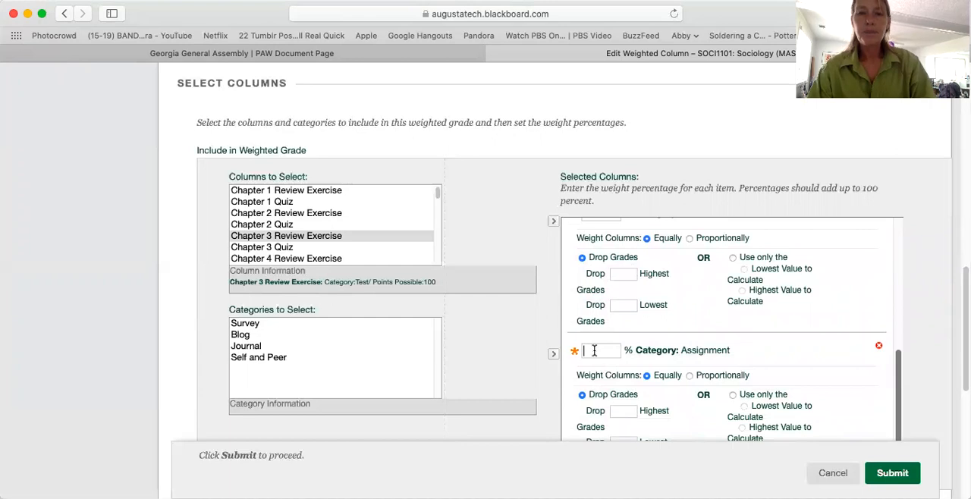
{"action": "type", "text": "20"}
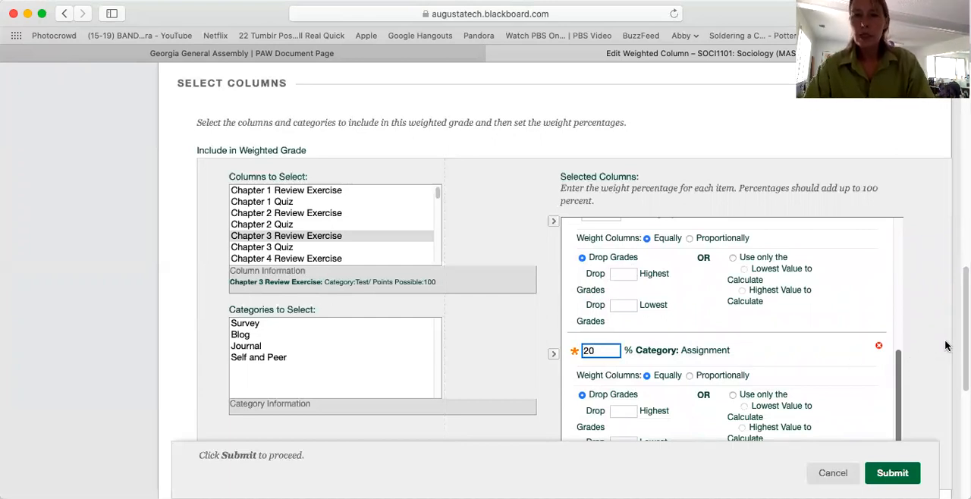
- Enable showing the Weighted Total column's average and median statistics to students in My Grades and submit the weighted column settings
{"action": "scroll", "coordinate": [957, 343], "scroll_direction": "down", "scroll_amount": 2}
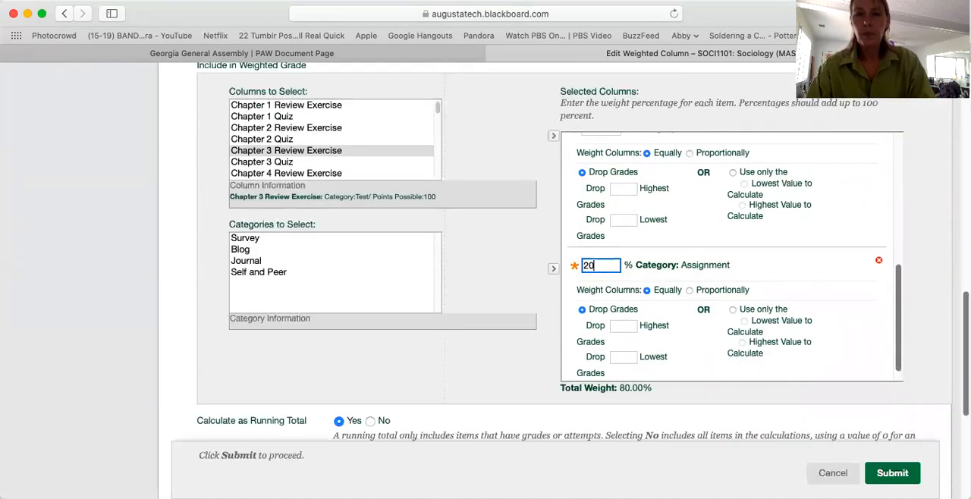
{"action": "scroll", "coordinate": [866, 341], "scroll_direction": "down", "scroll_amount": 1}
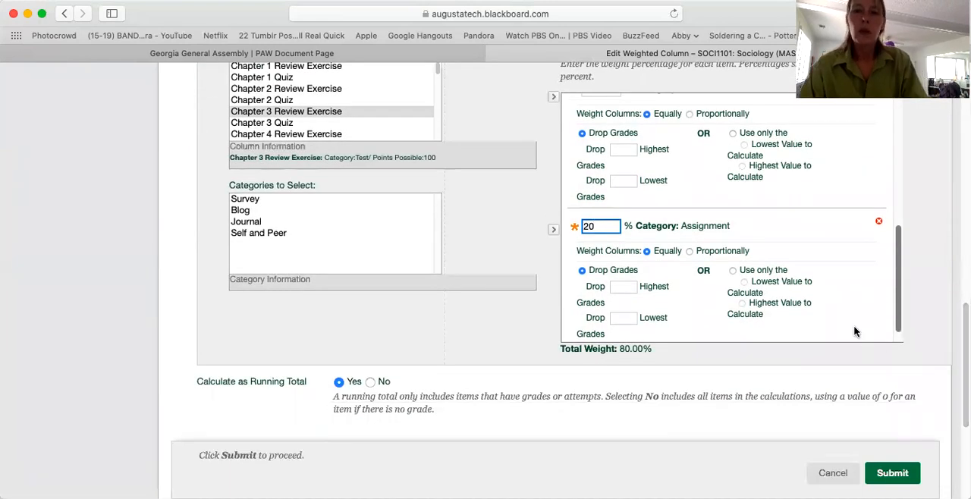
{"action": "left_click", "coordinate": [855, 327]}
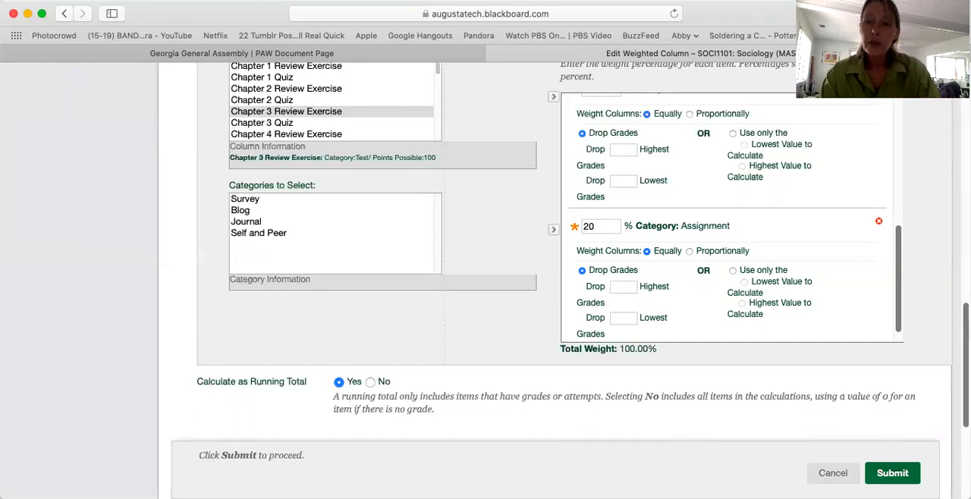
{"action": "scroll", "coordinate": [582, 245], "scroll_direction": "down", "scroll_amount": 3}
{"action": "scroll", "coordinate": [573, 263], "scroll_direction": "down", "scroll_amount": 6}
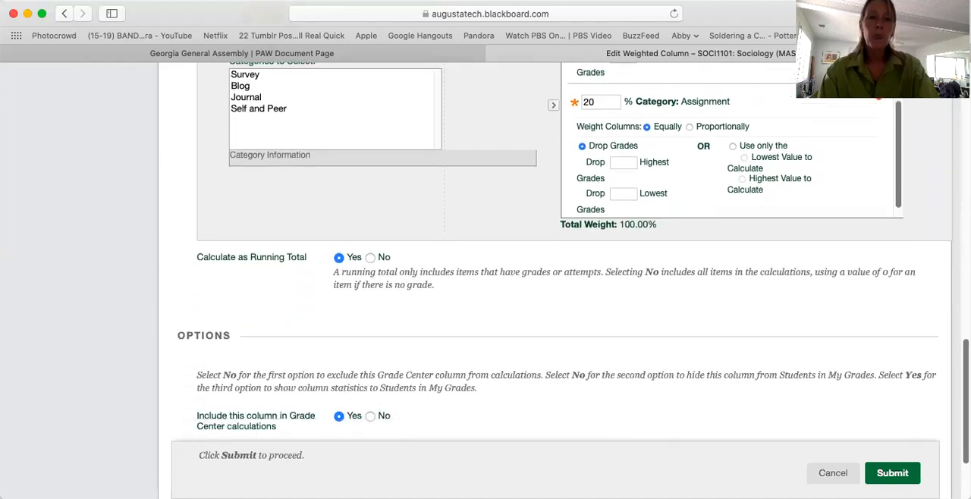
{"action": "scroll", "coordinate": [574, 276], "scroll_direction": "down", "scroll_amount": 4}
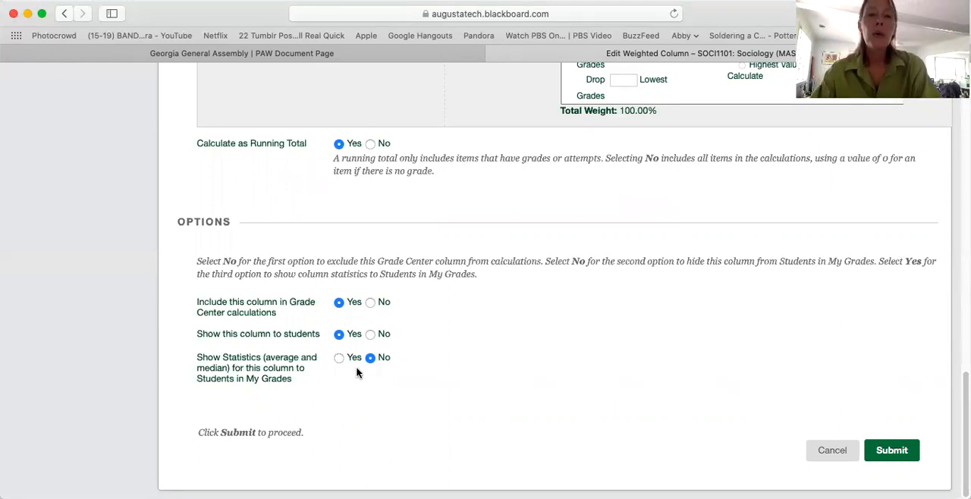
{"action": "left_click", "coordinate": [338, 358]}
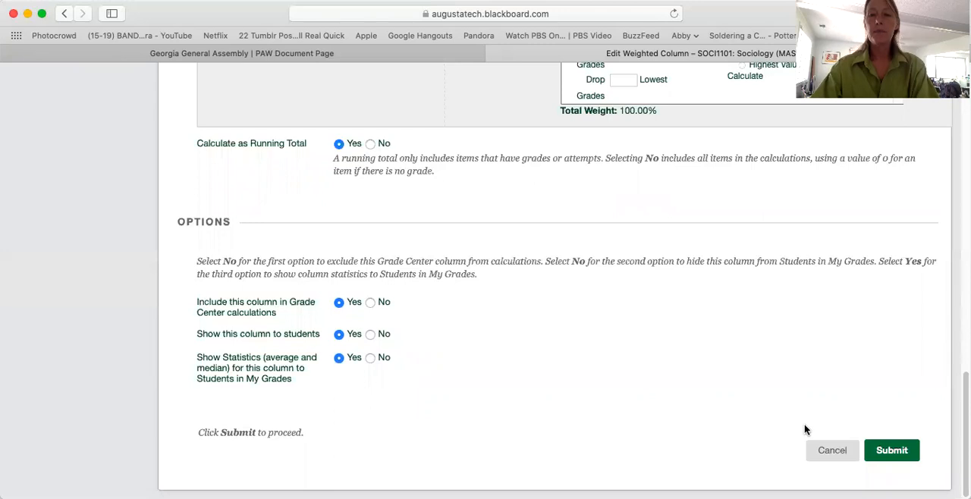
{"action": "left_click", "coordinate": [892, 452]}
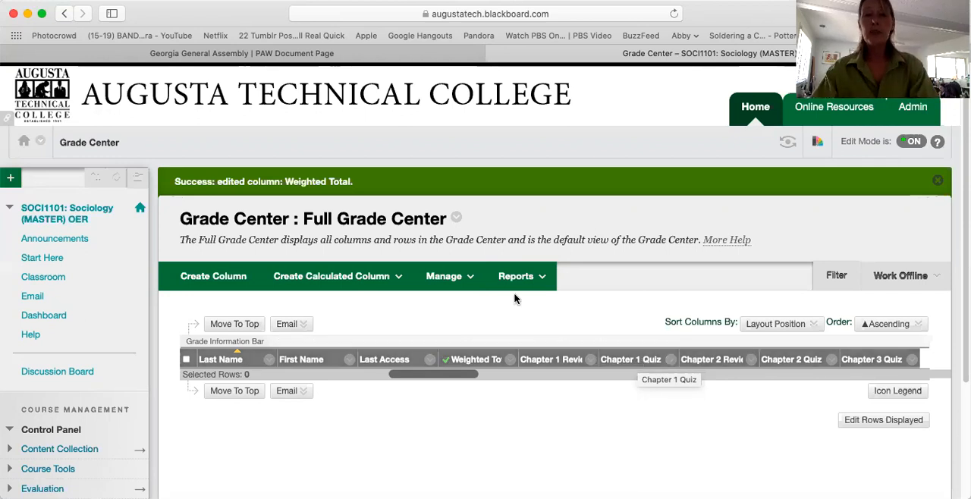
- Review the order and categories of all columns in Column Organization, down to Final Exam, and leave without submitting changes
{"action": "left_click", "coordinate": [464, 278]}
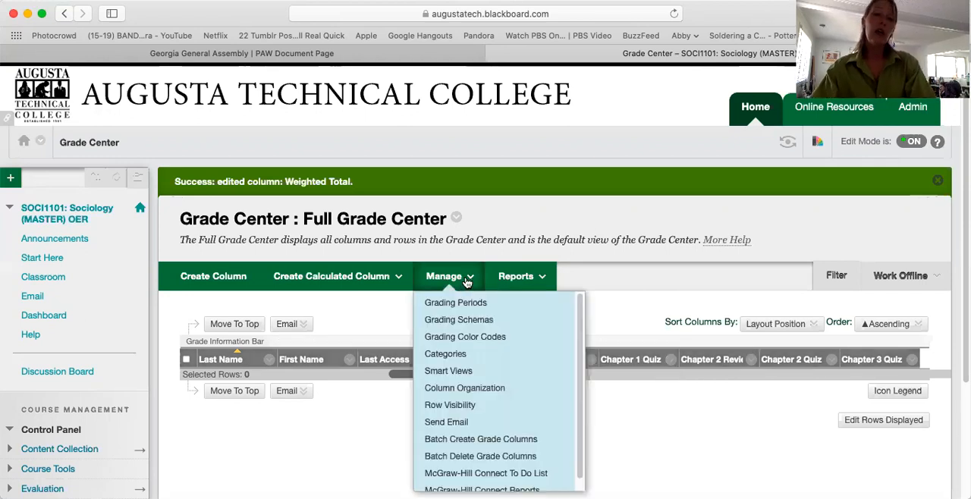
{"action": "left_click", "coordinate": [471, 391]}
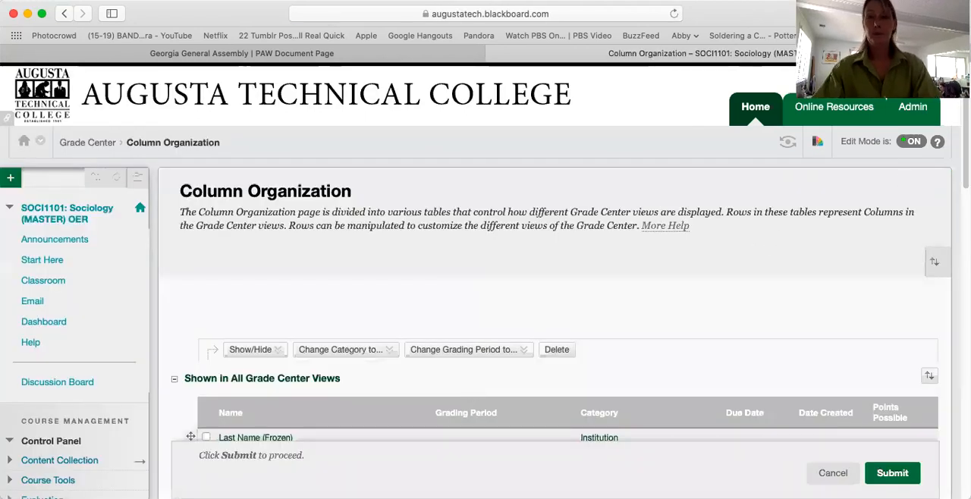
{"action": "scroll", "coordinate": [486, 281], "scroll_direction": "down", "scroll_amount": 2}
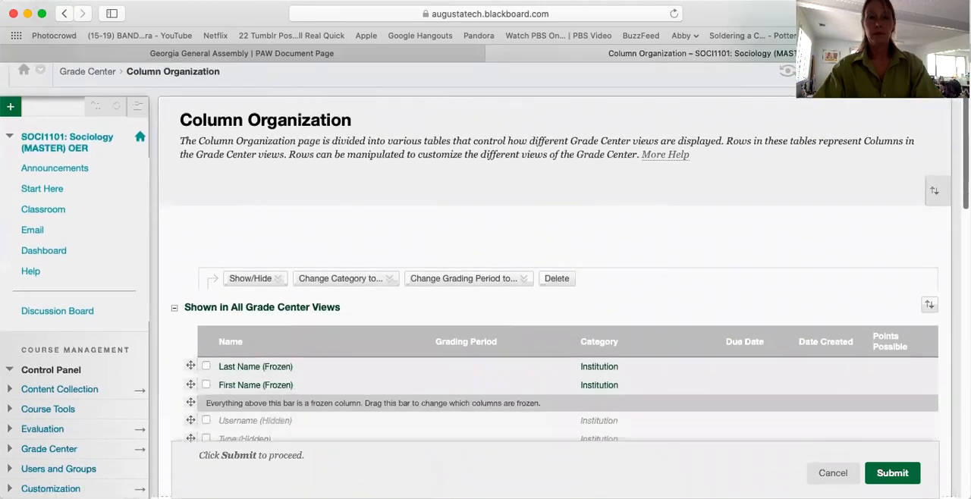
{"action": "scroll", "coordinate": [954, 309], "scroll_direction": "down", "scroll_amount": 10}
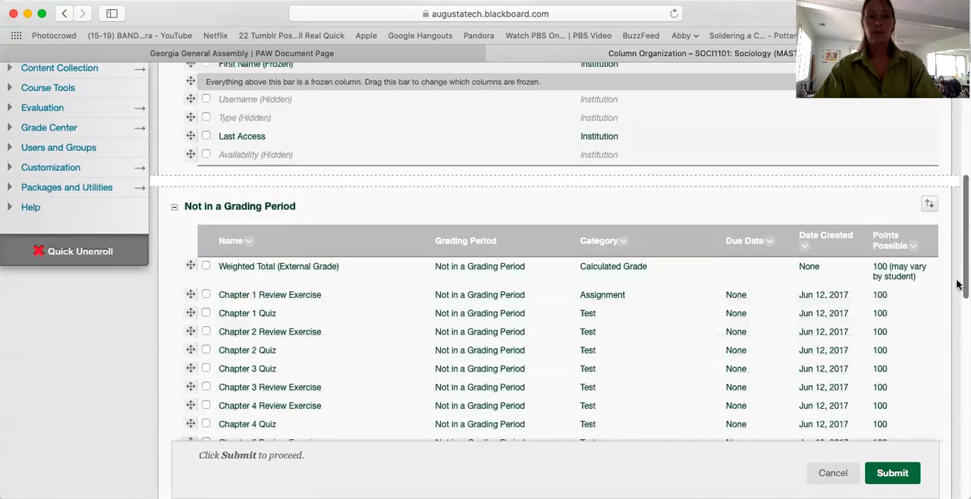
{"action": "scroll", "coordinate": [955, 310], "scroll_direction": "down", "scroll_amount": 2}
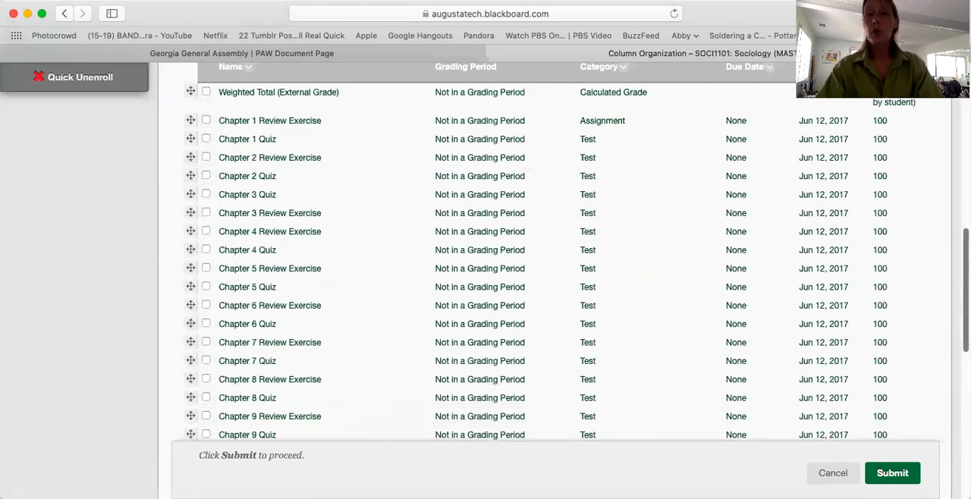
{"action": "scroll", "coordinate": [956, 309], "scroll_direction": "down", "scroll_amount": 10}
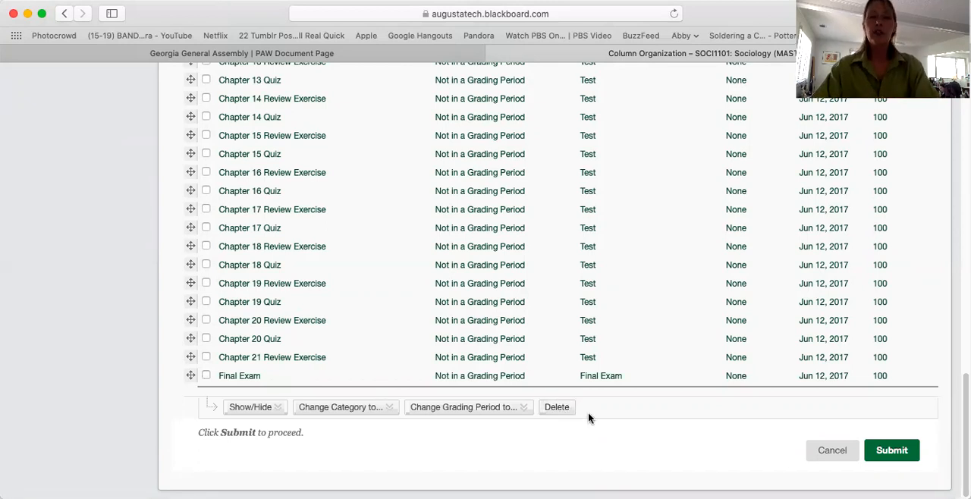
{"action": "mouse_move", "coordinate": [274, 414]}
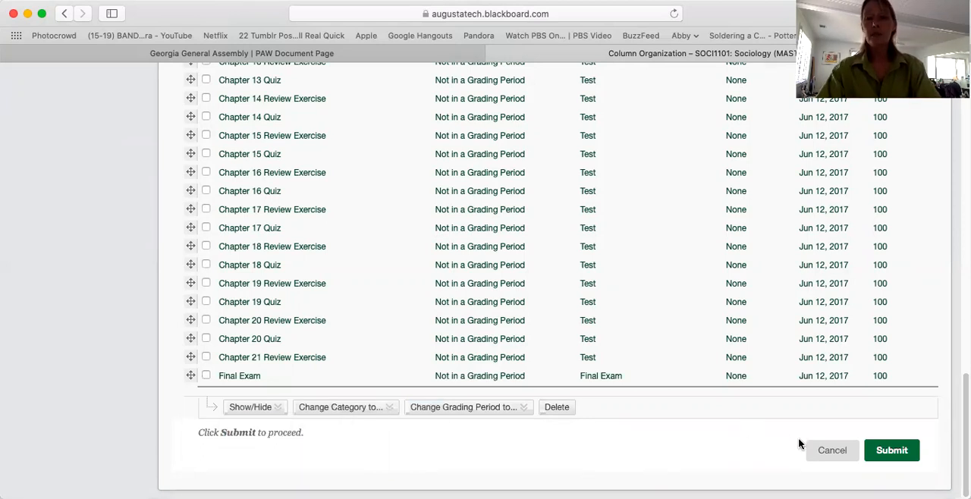
{"action": "left_click", "coordinate": [835, 450]}
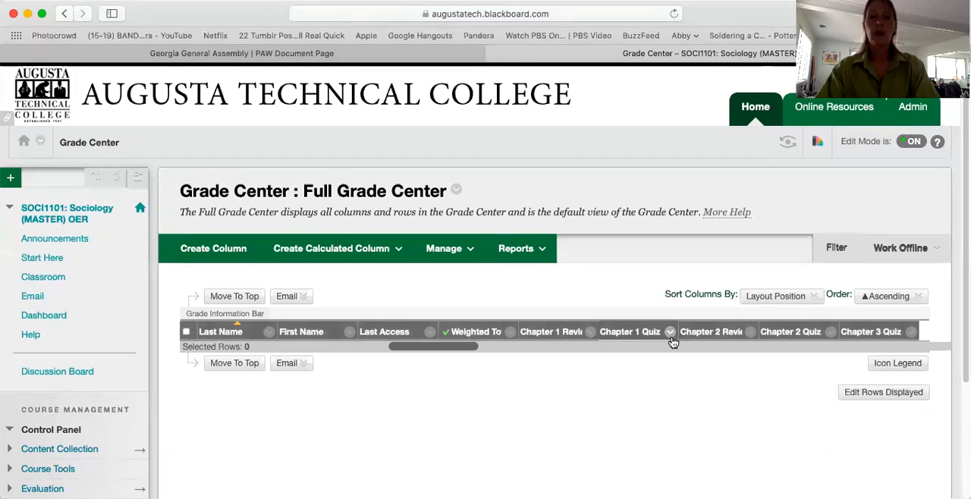
- Examine the available actions for the Chapter 1 Quiz column, including Hide from students (on/off), without applying any
{"action": "left_click", "coordinate": [670, 333]}
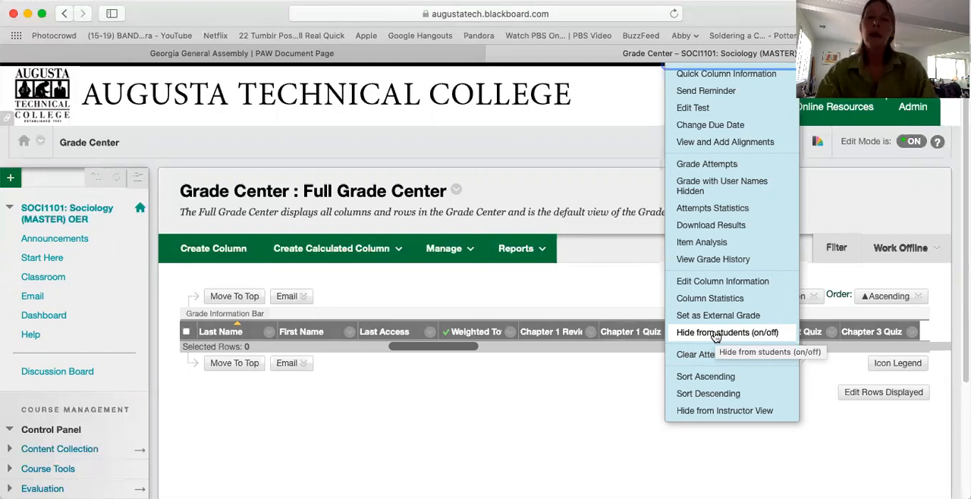
{"action": "left_click", "coordinate": [575, 403]}
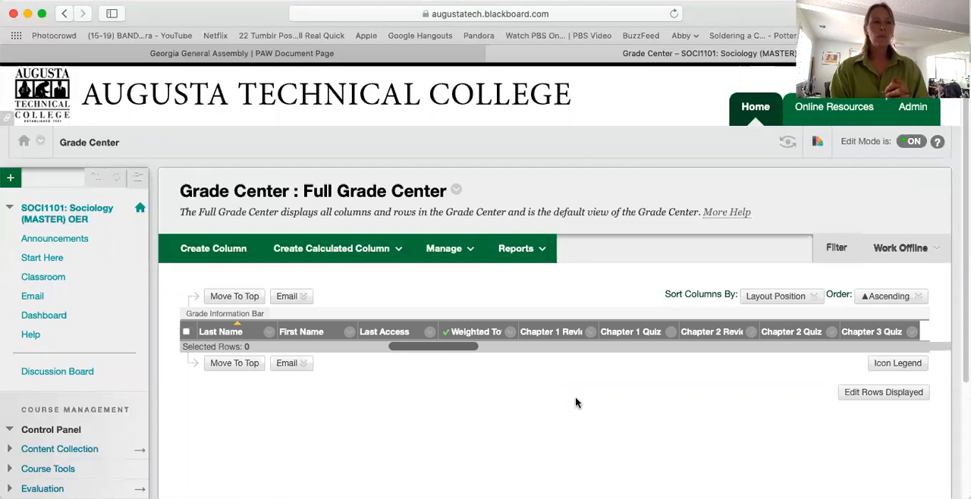